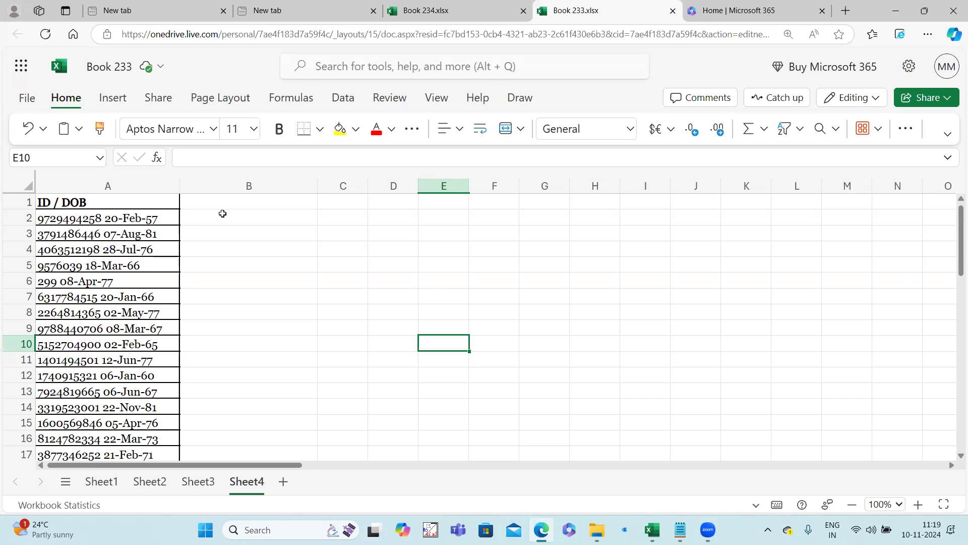
Step: Copy only the date of birth from cell A2 and paste it into cell B2
{"action": "left_click", "coordinate": [143, 216]}
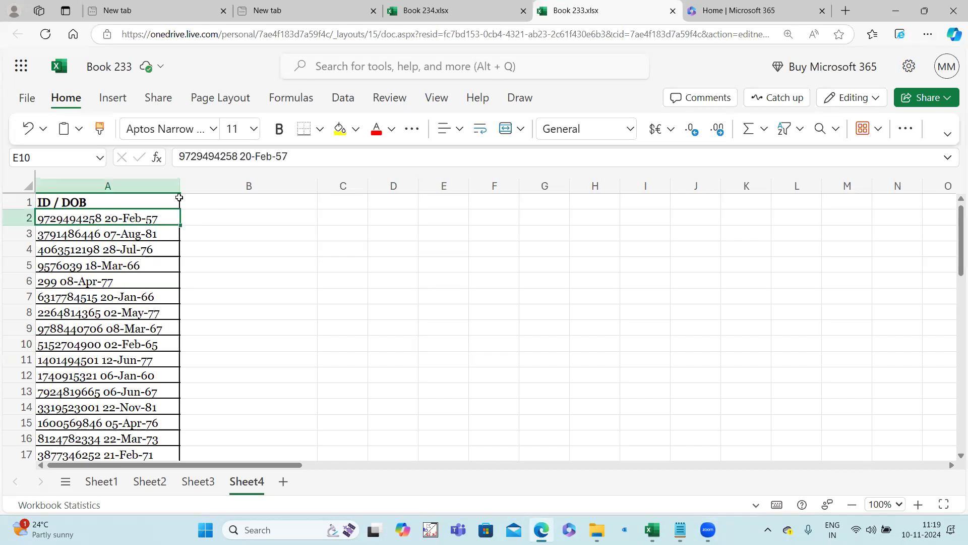
{"action": "left_click_drag", "start_coordinate": [242, 154], "coordinate": [296, 154]}
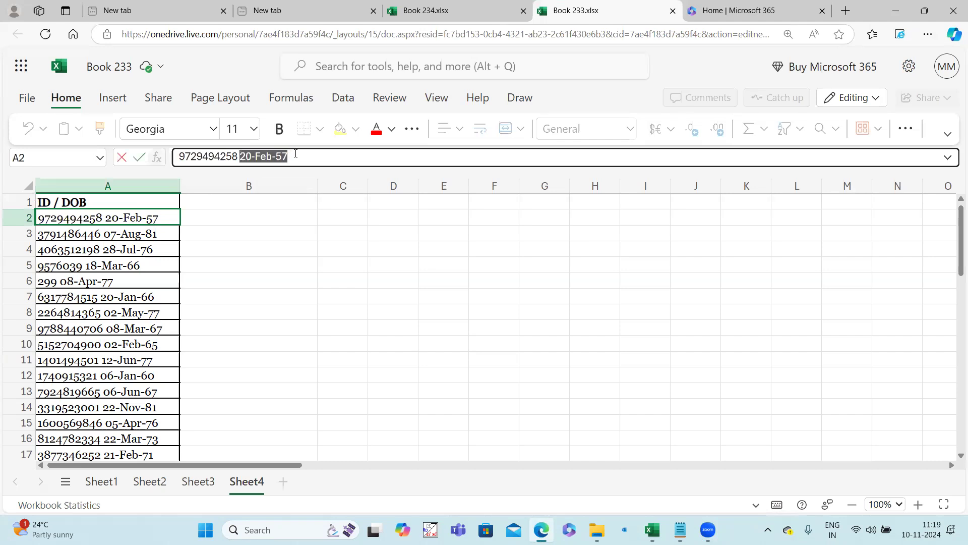
{"action": "key", "text": "ctrl+c"}
{"action": "left_click", "coordinate": [254, 216]}
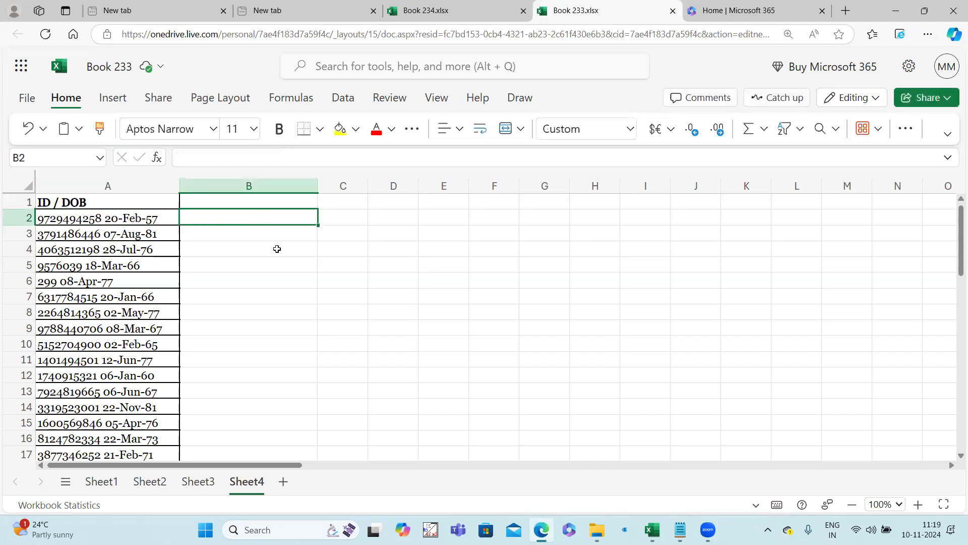
{"action": "key", "text": "ctrl+v"}
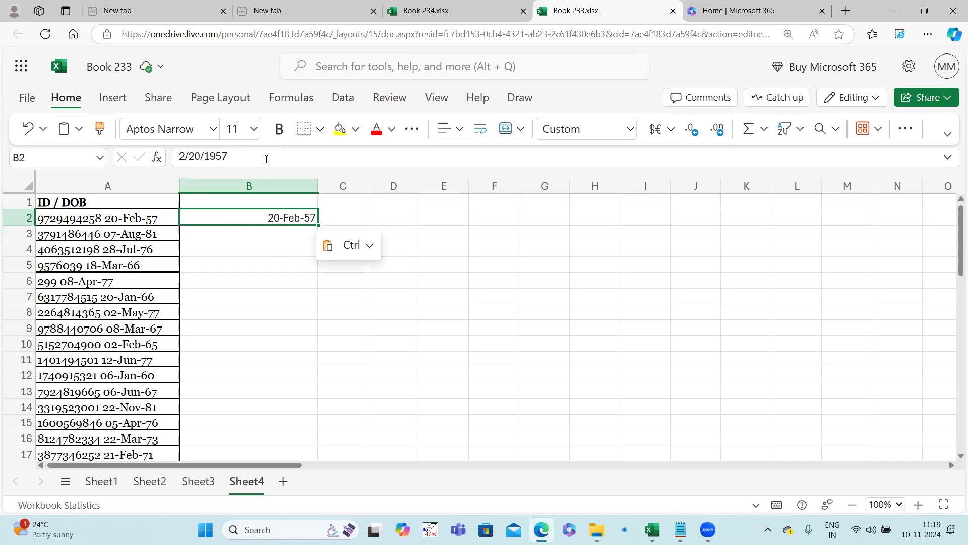
Step: Append the ID number from A2 after the date in B2
{"action": "left_click", "coordinate": [138, 218]}
{"action": "double_click", "coordinate": [210, 157]}
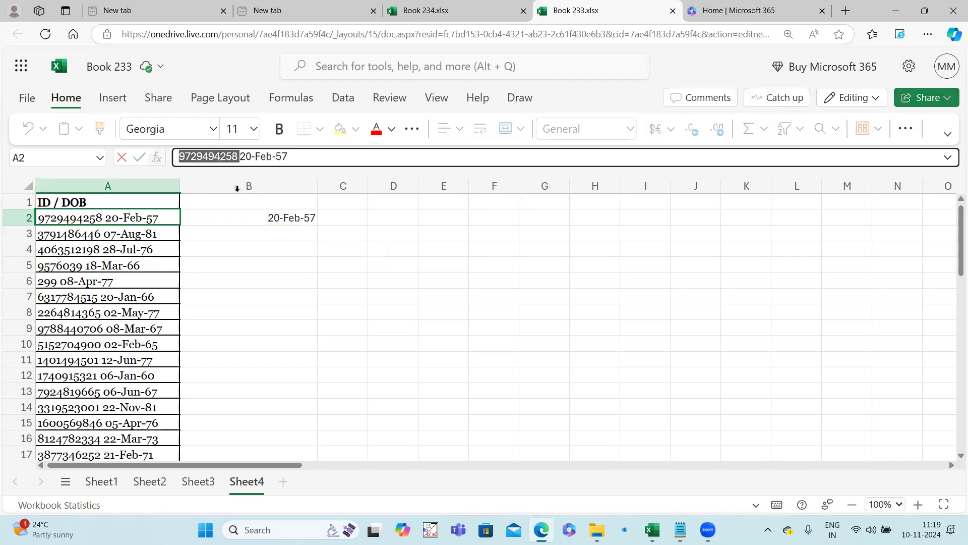
{"action": "left_click", "coordinate": [273, 218]}
{"action": "left_click", "coordinate": [298, 157]}
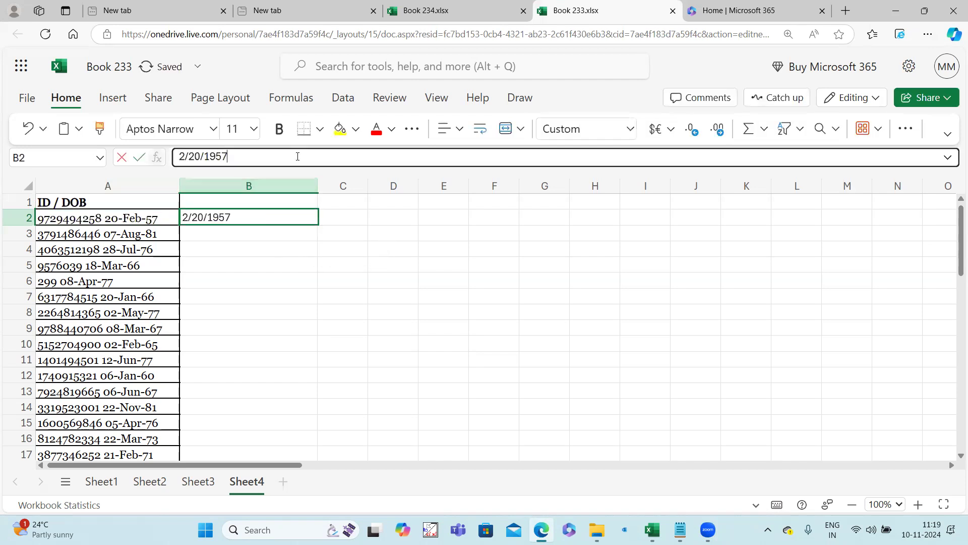
{"action": "key", "text": "ctrl+v"}
{"action": "left_click", "coordinate": [292, 270]}
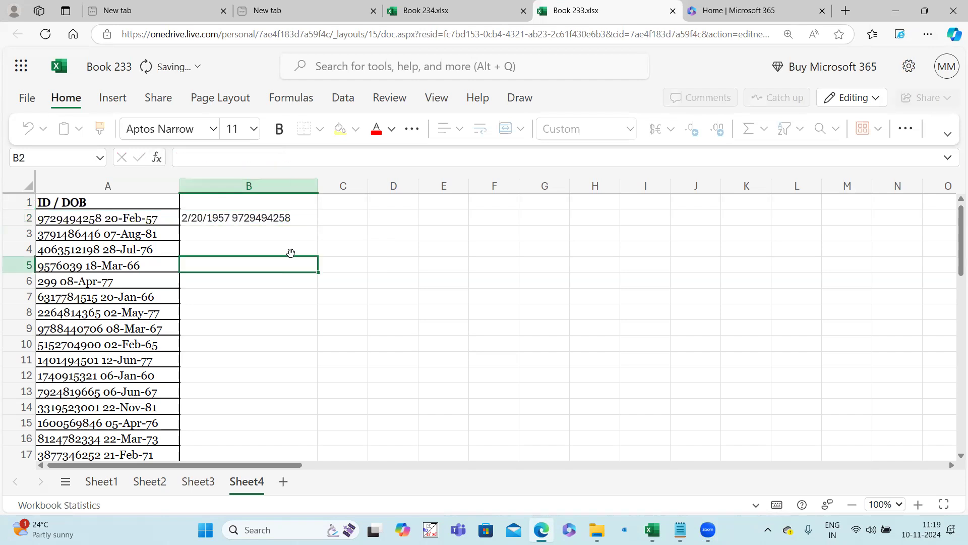
Step: Clear B2 and re-enter the date of birth from A2 as text, with a leading apostrophe
{"action": "left_click", "coordinate": [295, 215]}
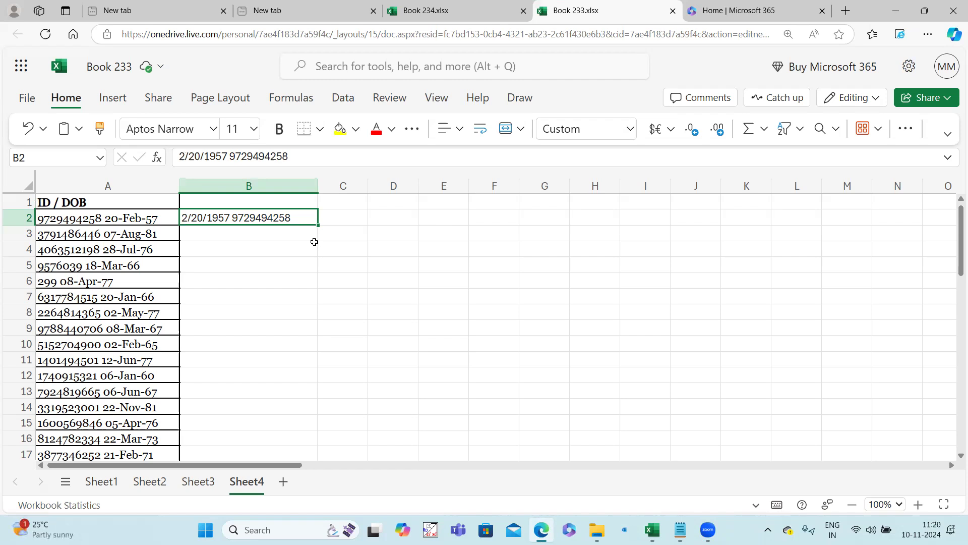
{"action": "key", "text": "Delete"}
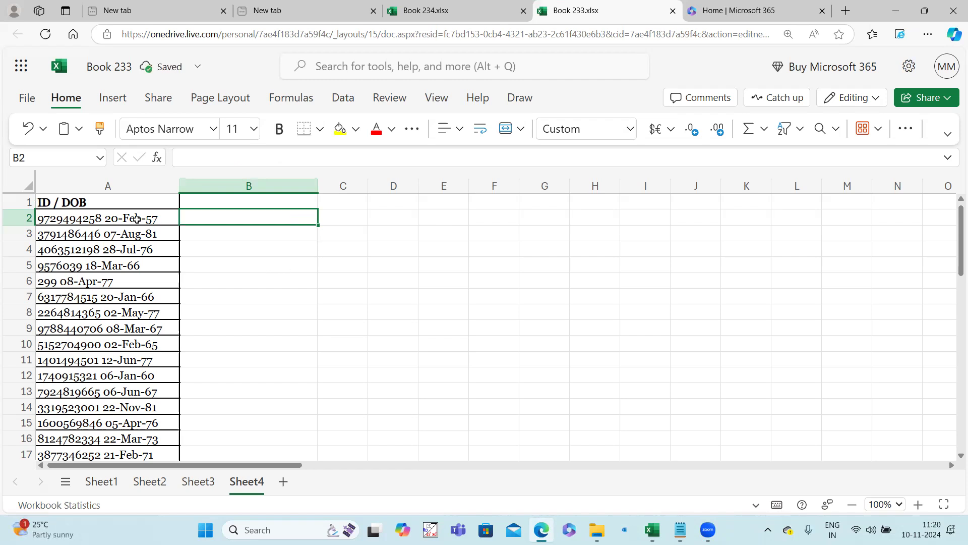
{"action": "key", "text": "Left"}
{"action": "left_click_drag", "start_coordinate": [240, 157], "coordinate": [294, 158]}
{"action": "left_click", "coordinate": [248, 216]}
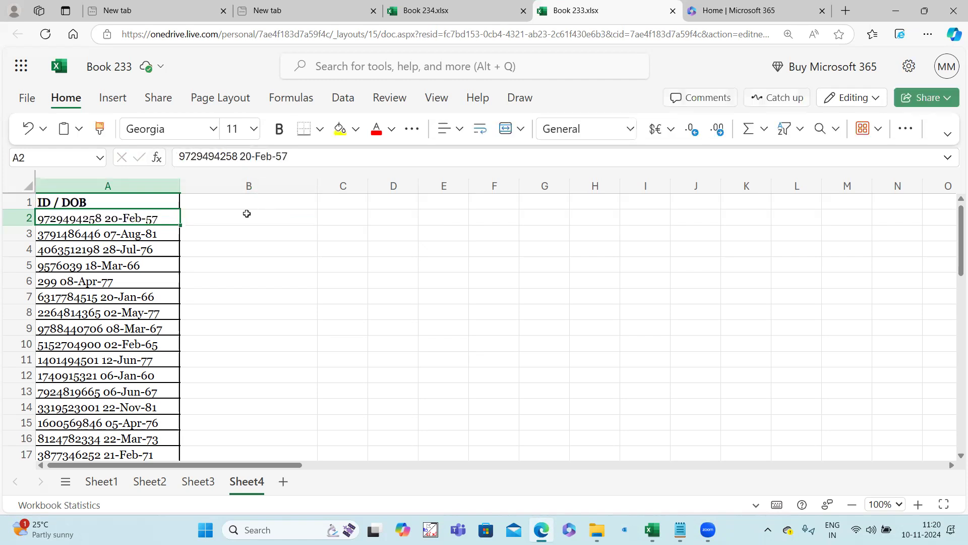
{"action": "type", "text": "'"}
{"action": "key", "text": "ctrl+v"}
{"action": "left_click", "coordinate": [242, 304]}
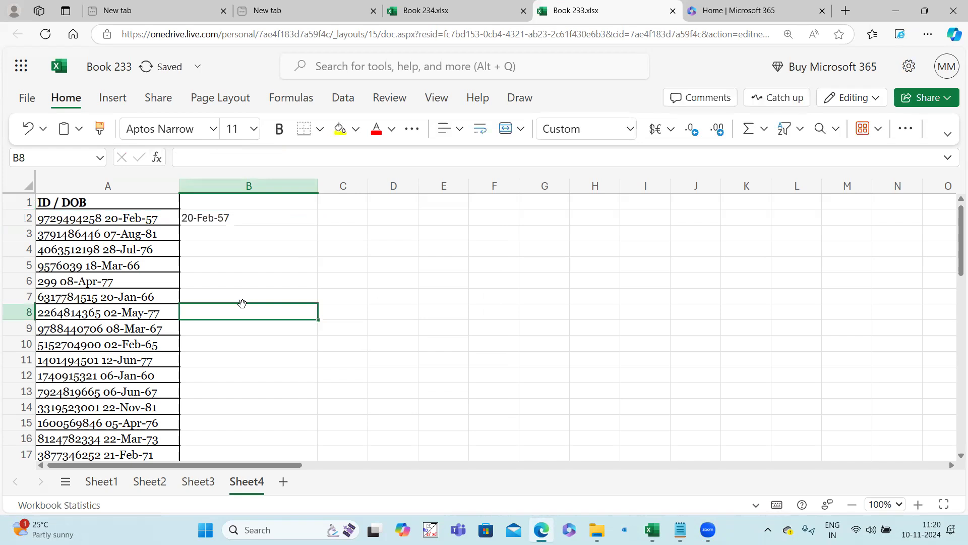
Step: Copy the ID number from A2 and add it after the text-formatted date in B2
{"action": "left_click", "coordinate": [134, 219]}
{"action": "double_click", "coordinate": [206, 156]}
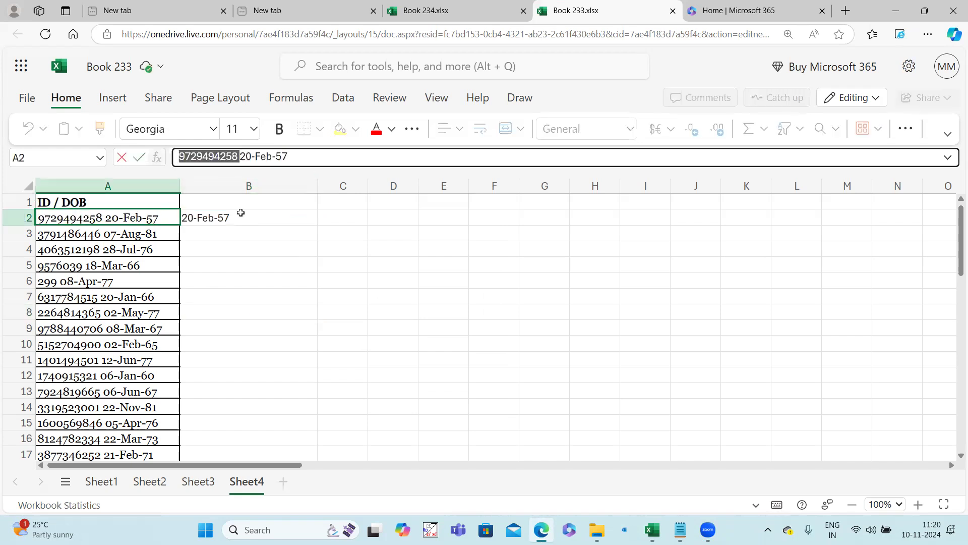
{"action": "double_click", "coordinate": [240, 213]}
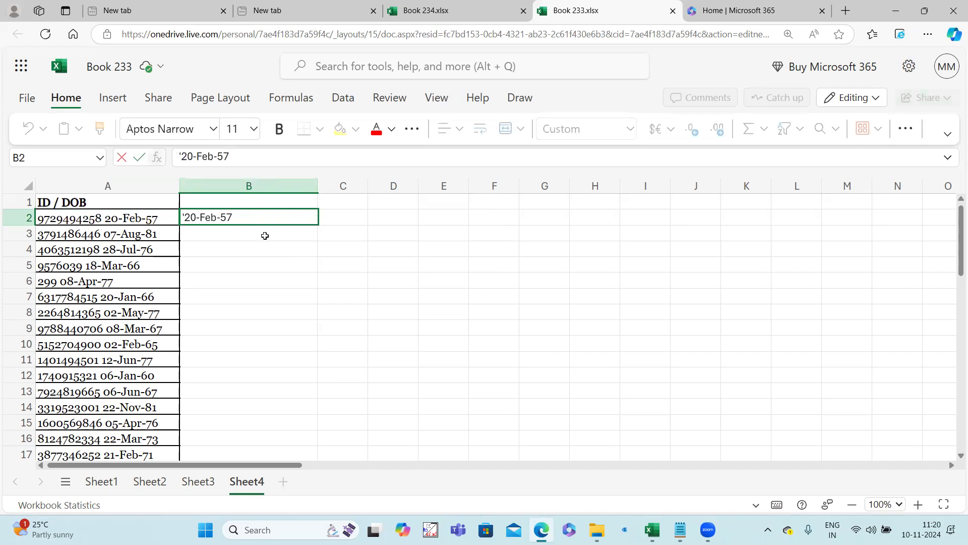
{"action": "key", "text": "ctrl+v"}
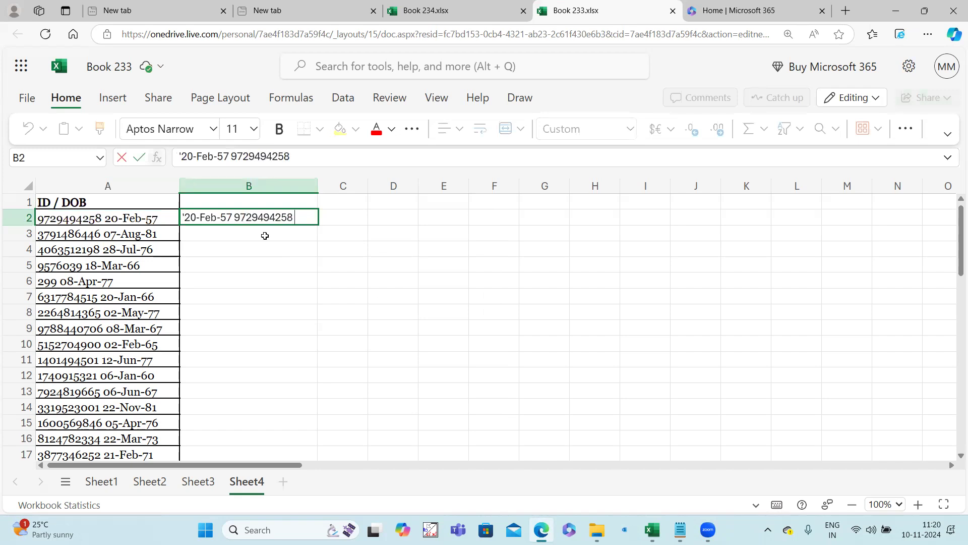
{"action": "left_click", "coordinate": [254, 290]}
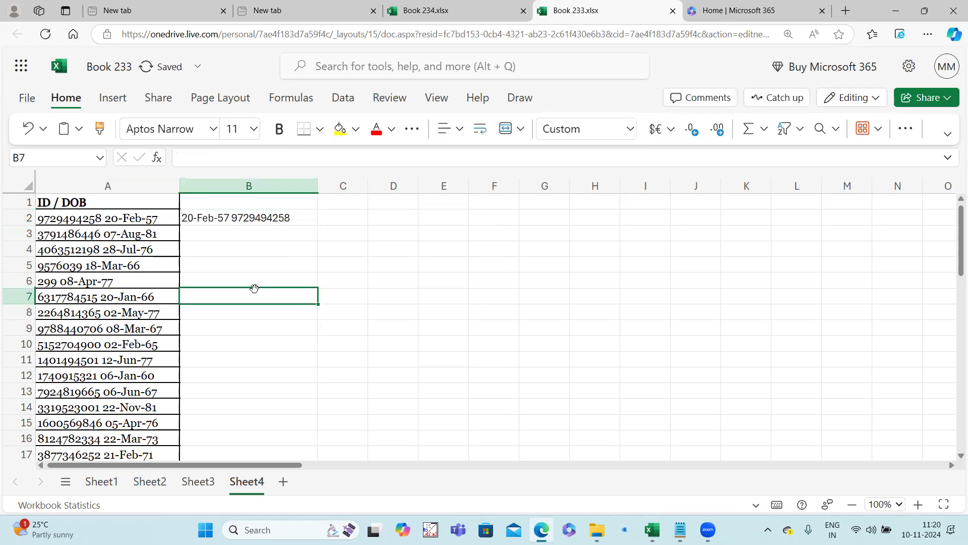
Step: Flash Fill column B from B3 down, following the space-separated example in B2
{"action": "left_click", "coordinate": [228, 221]}
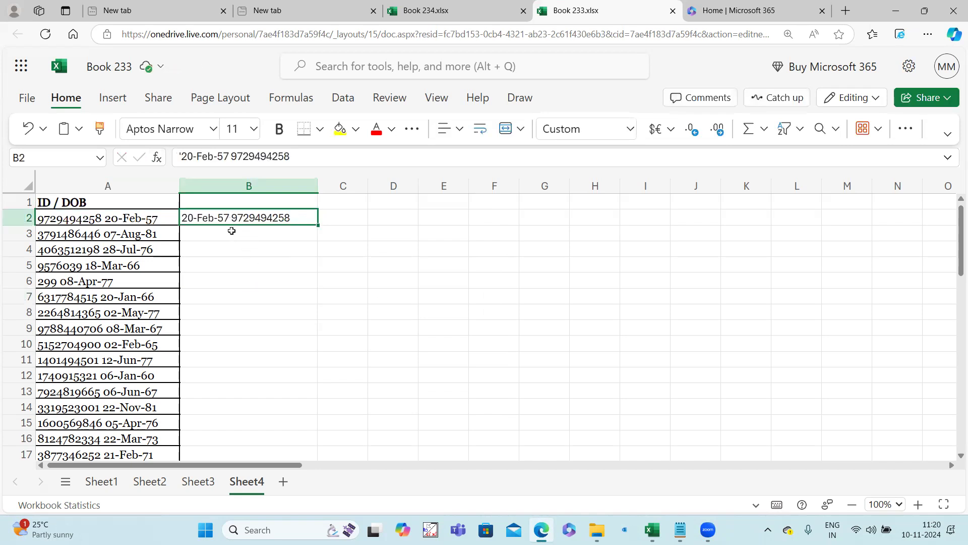
{"action": "left_click", "coordinate": [231, 233]}
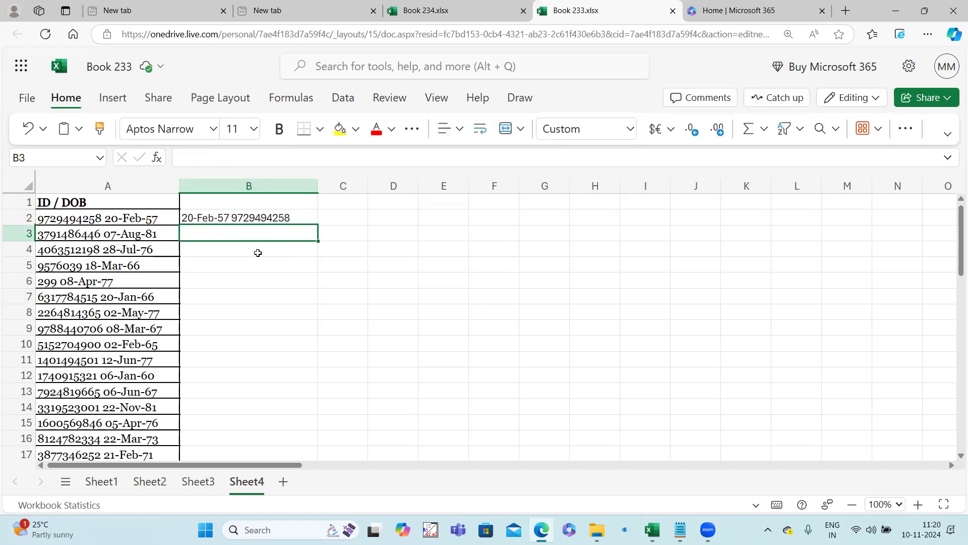
{"action": "key", "text": "ctrl+e"}
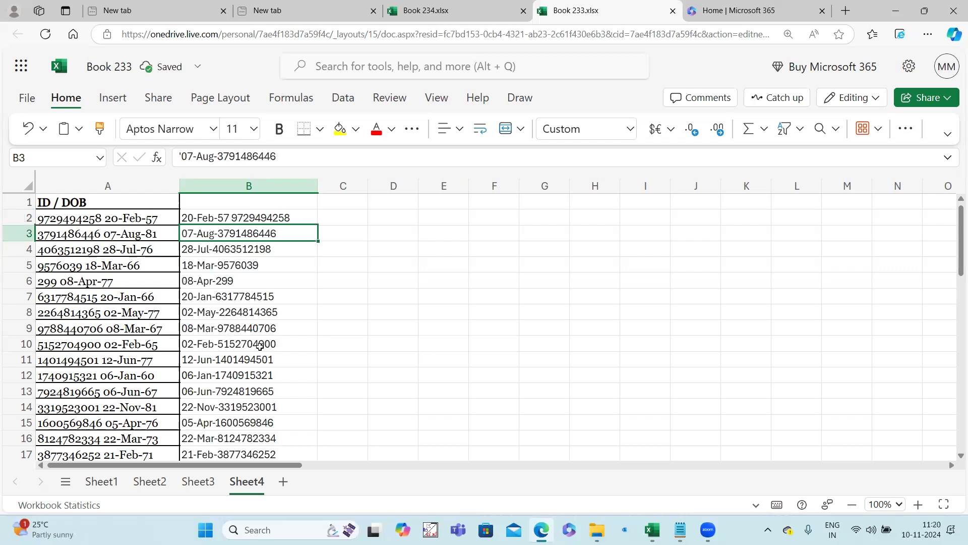
Step: Enter the bold note "Flash Fill..Ctrl+E" in H2 and widen column H to fit it
{"action": "left_click", "coordinate": [588, 215]}
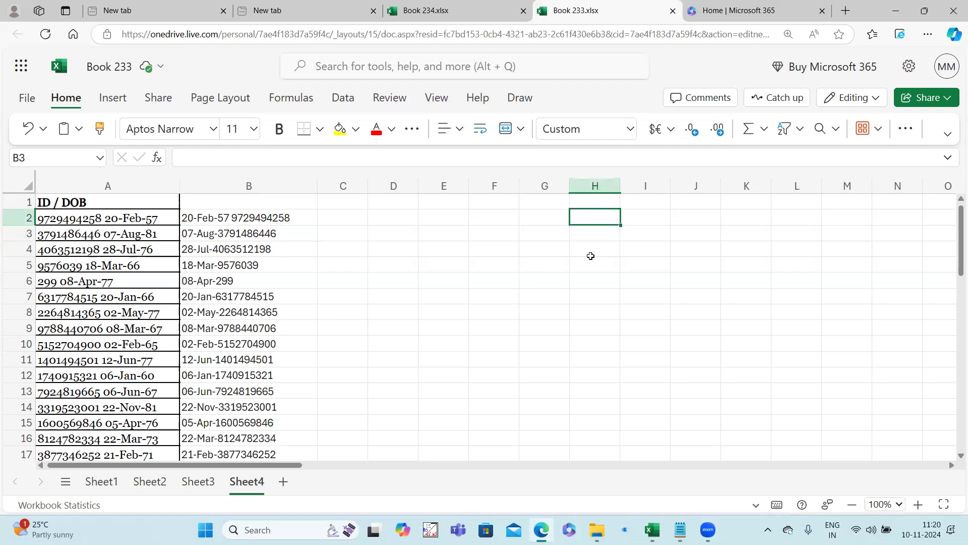
{"action": "type", "text": "Flash"}
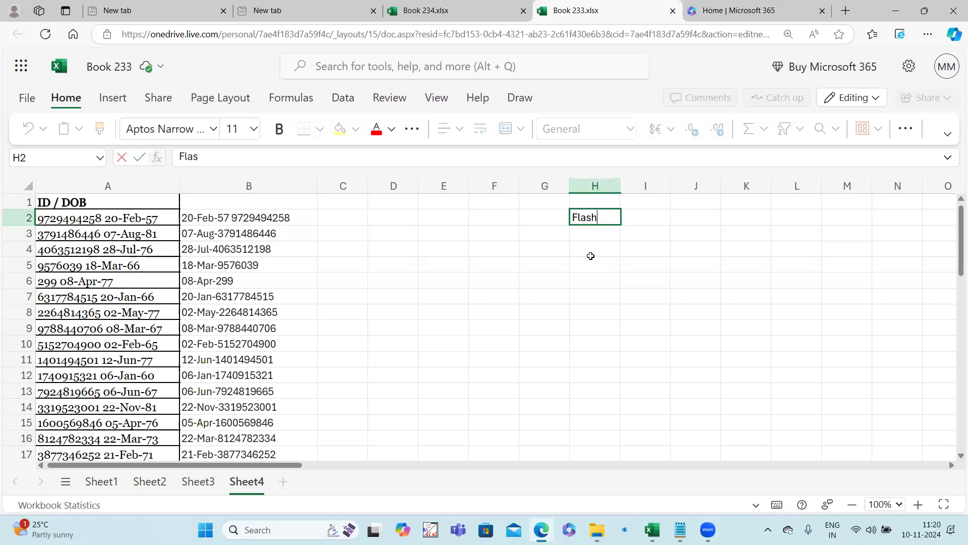
{"action": "type", "text": " Fill..Ctr"}
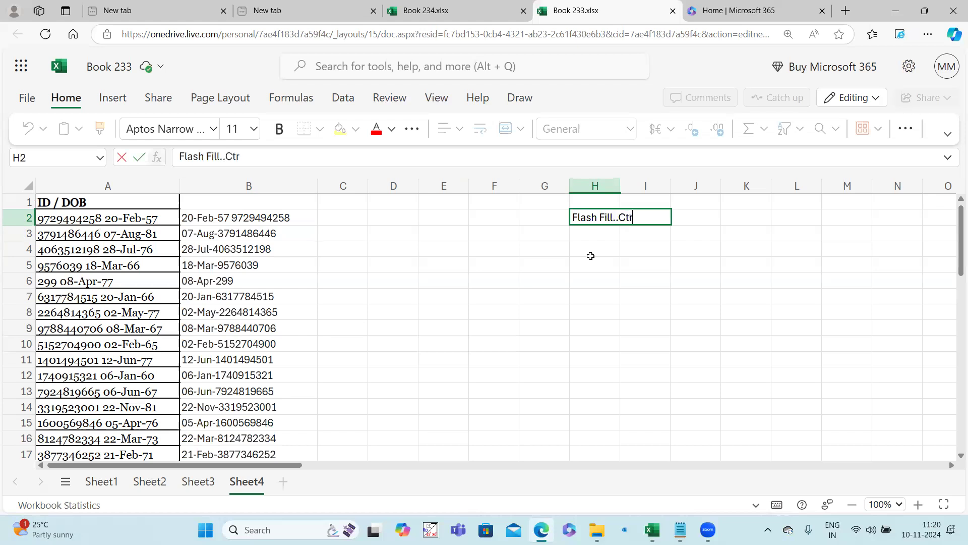
{"action": "type", "text": "l+E"}
{"action": "left_click", "coordinate": [605, 243]}
{"action": "left_click", "coordinate": [597, 217]}
{"action": "key", "text": "ctrl+b"}
{"action": "left_click", "coordinate": [586, 278]}
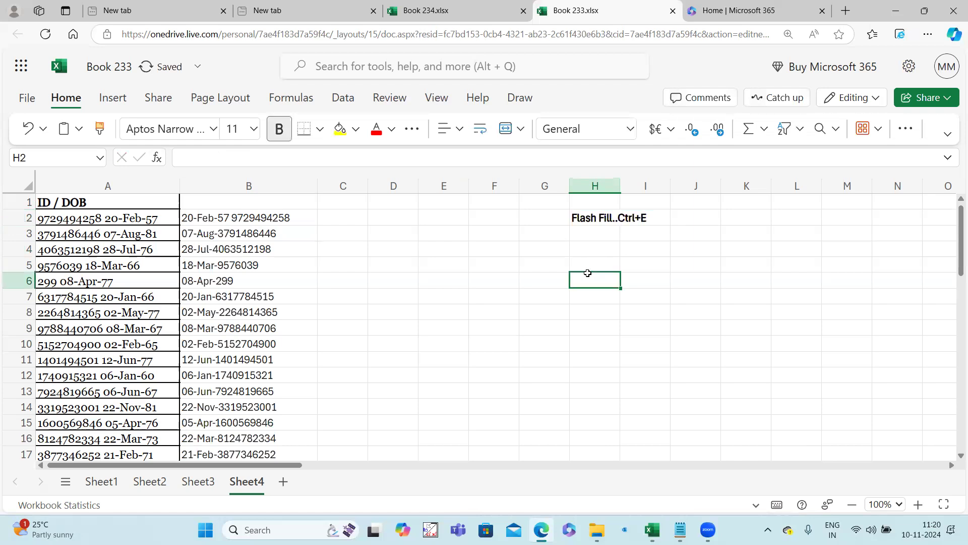
{"action": "left_click_drag", "start_coordinate": [622, 184], "coordinate": [660, 184]}
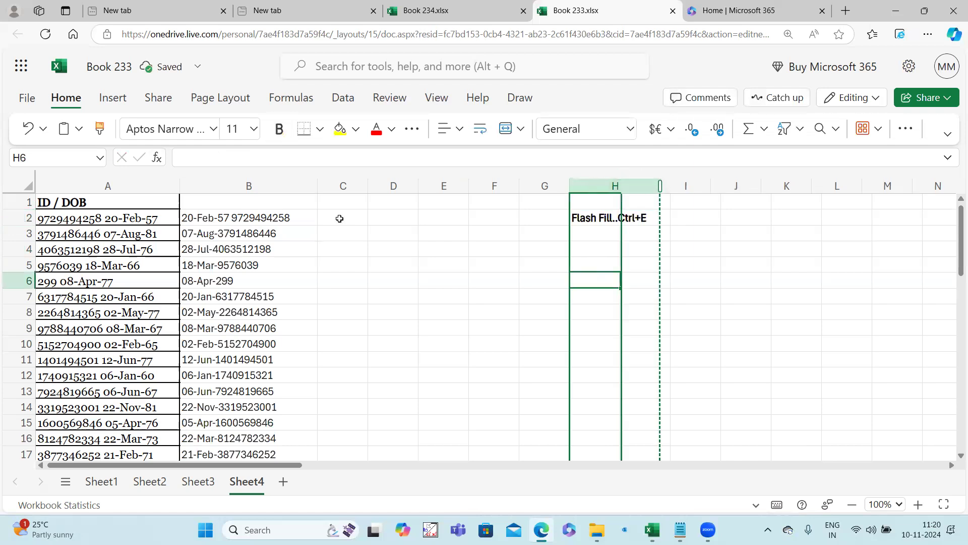
Step: Clear the Flash Fill results in column B from B3 down to the last filled row
{"action": "left_click", "coordinate": [283, 232]}
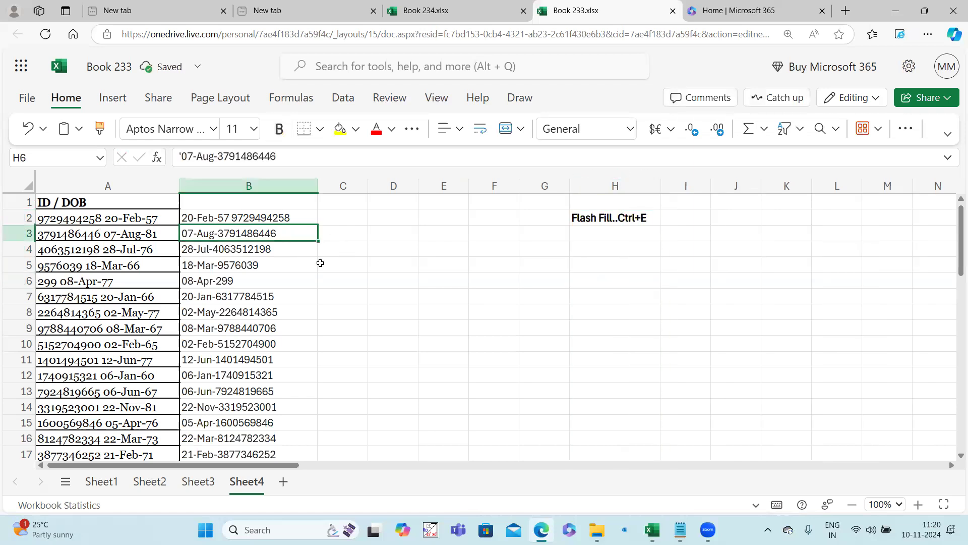
{"action": "key", "text": "ctrl+shift+Down"}
{"action": "key", "text": "Delete"}
{"action": "scroll", "coordinate": [274, 294], "scroll_direction": "up", "scroll_amount": 4}
{"action": "scroll", "coordinate": [274, 294], "scroll_direction": "up", "scroll_amount": 8}
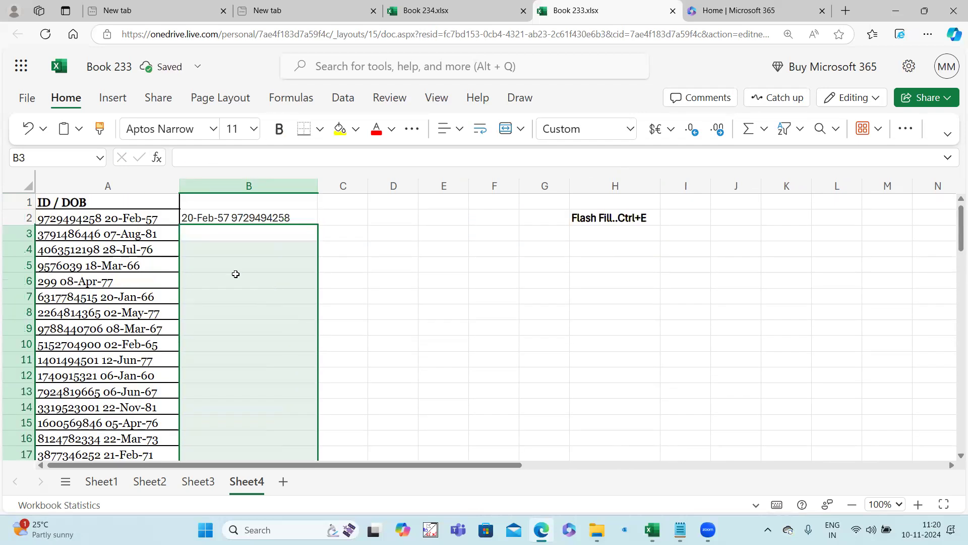
Step: Replace the space between the date and the ID number in B2 with a "|" separator
{"action": "left_click", "coordinate": [253, 214]}
{"action": "left_click", "coordinate": [234, 158]}
{"action": "key", "text": "BackSpace"}
{"action": "type", "text": "|"}
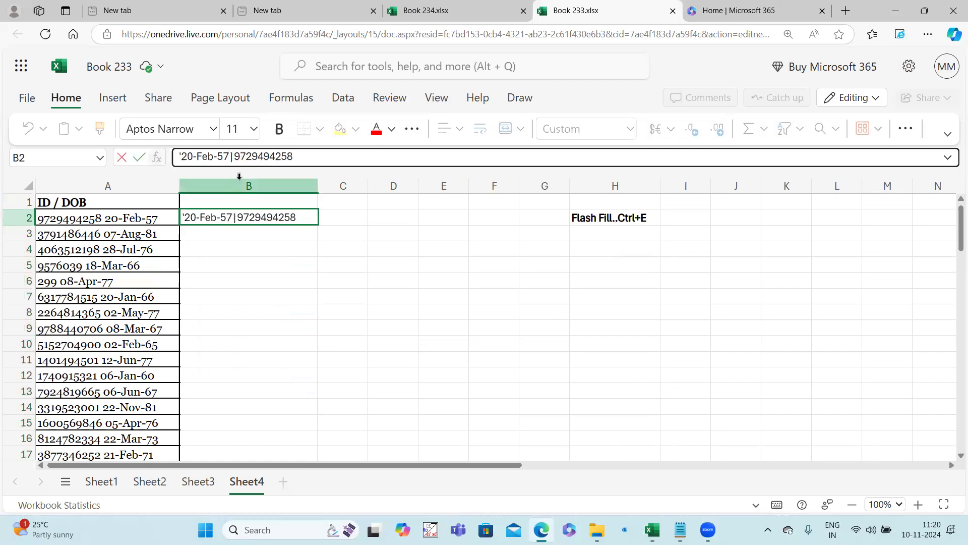
{"action": "key", "text": "Return"}
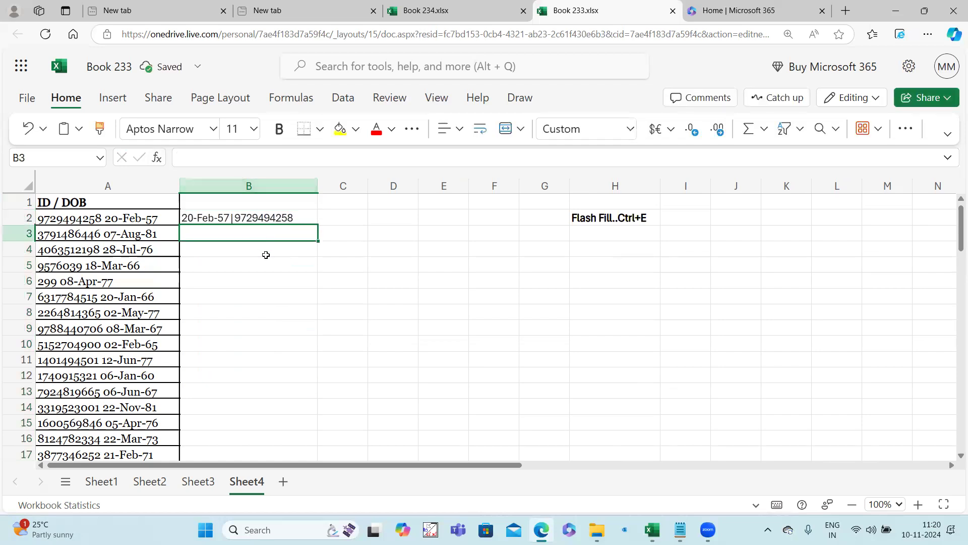
Step: Flash Fill column B from B3 down, following the "|"-separated example in B2
{"action": "key", "text": "ctrl+e"}
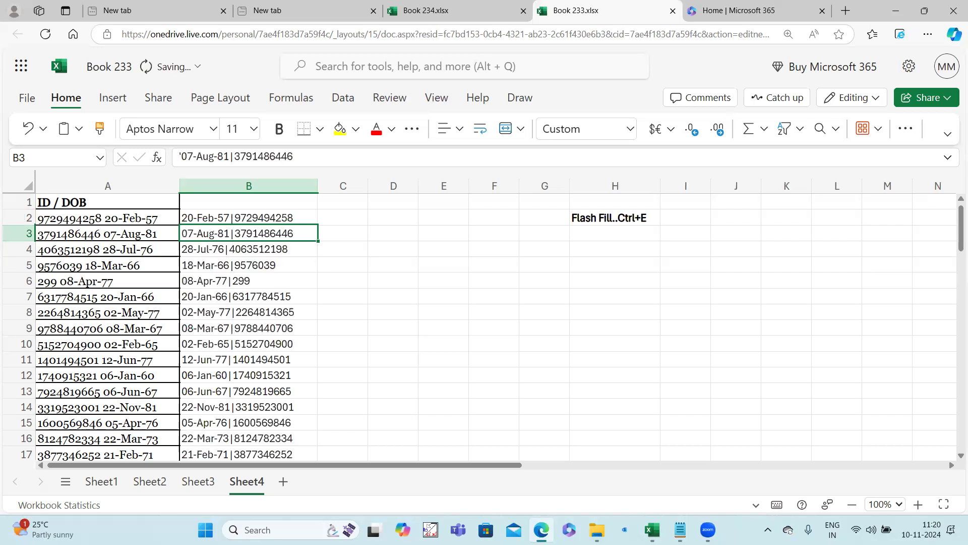
{"action": "left_click_drag", "start_coordinate": [292, 215], "coordinate": [302, 391]}
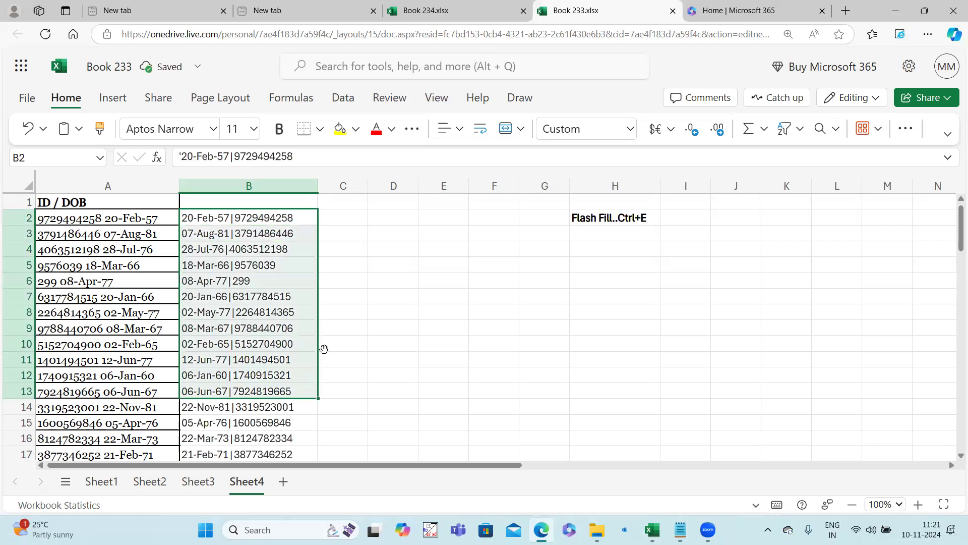
{"action": "left_click", "coordinate": [384, 319]}
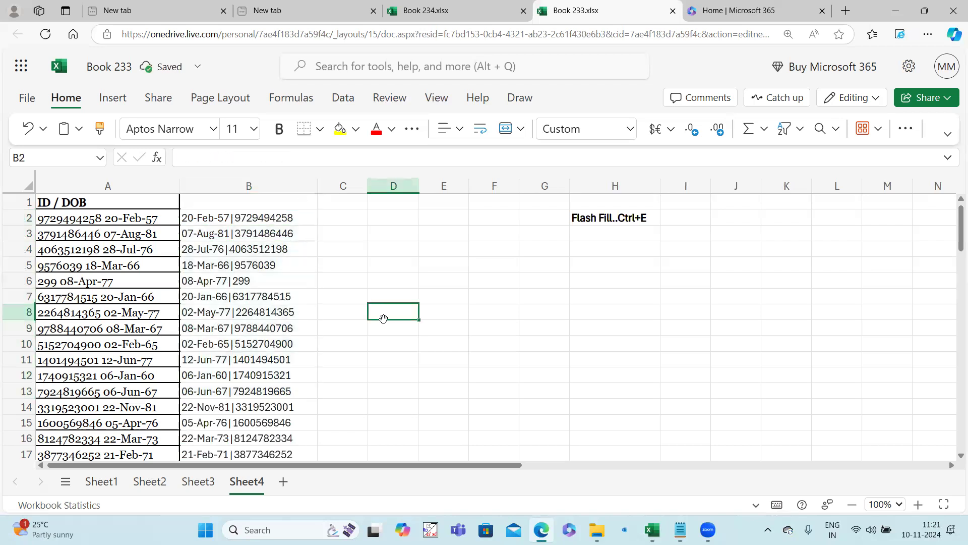
Step: Replace every "|" in B2:B51 with a space
{"action": "left_click", "coordinate": [242, 218]}
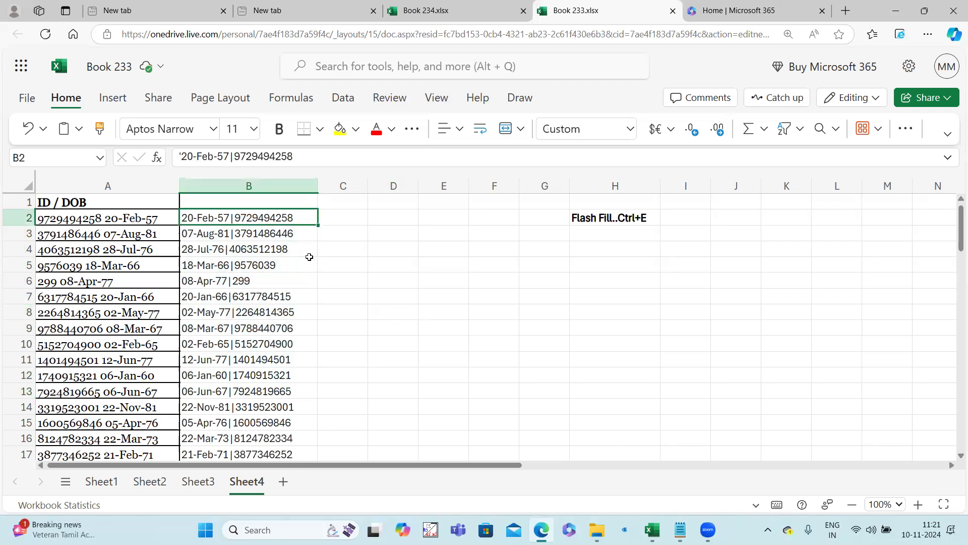
{"action": "key", "text": "ctrl+shift+Down"}
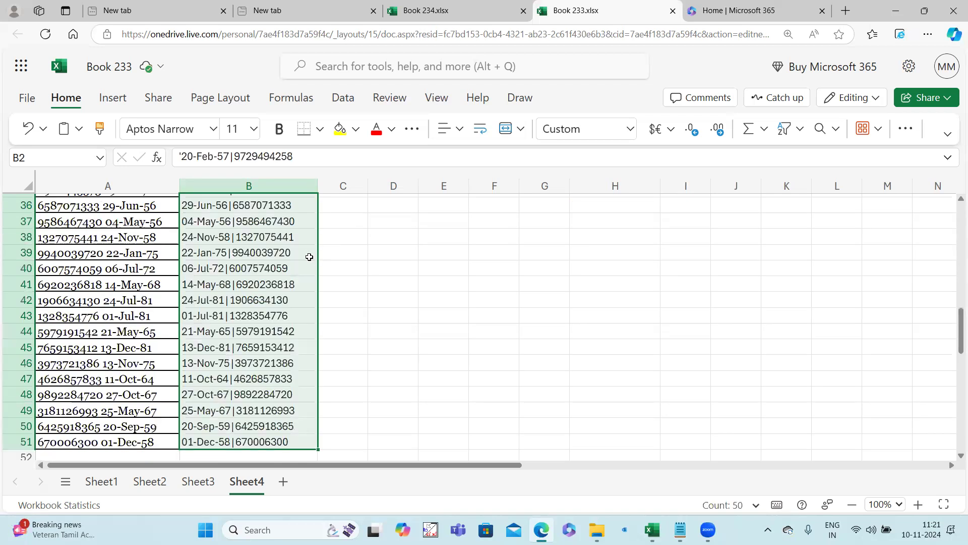
{"action": "key", "text": "ctrl+h"}
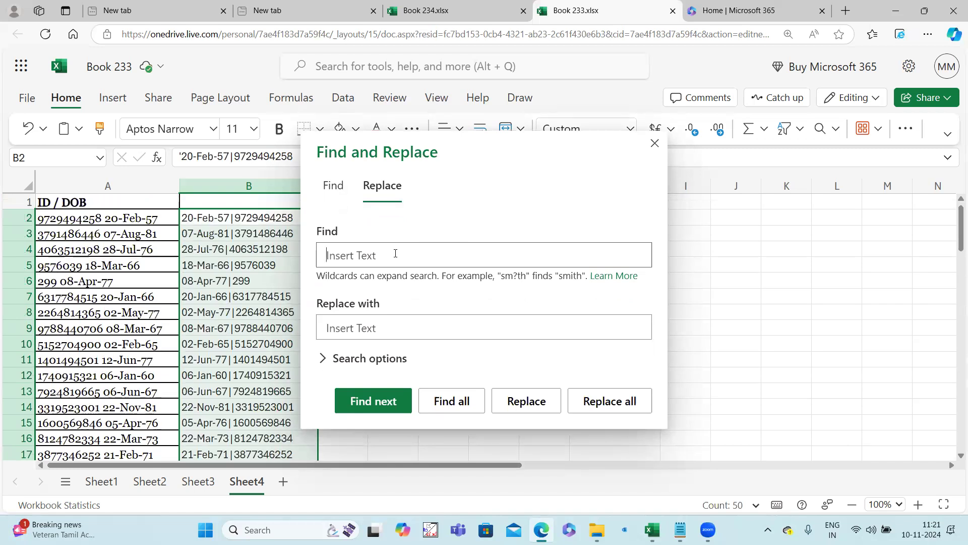
{"action": "type", "text": "|"}
{"action": "left_click", "coordinate": [388, 323]}
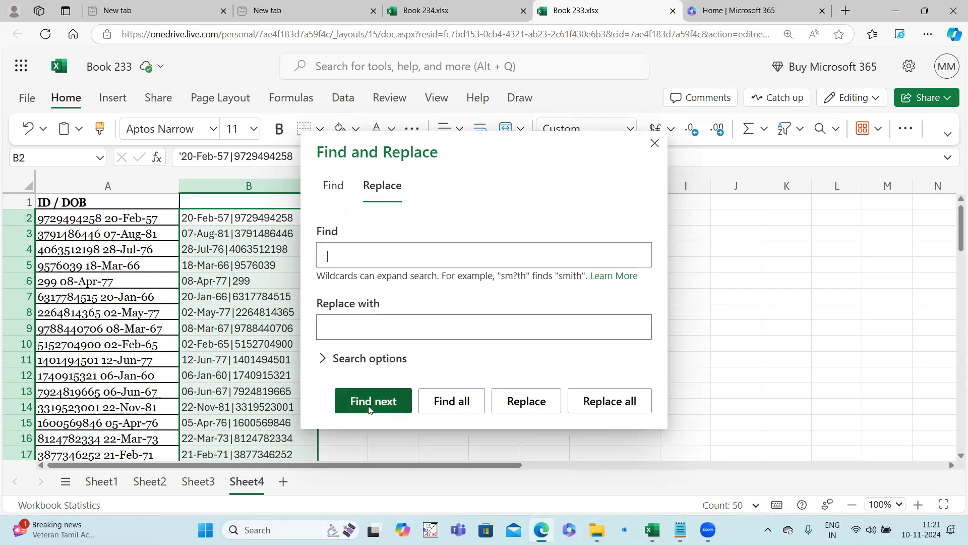
{"action": "left_click", "coordinate": [612, 402]}
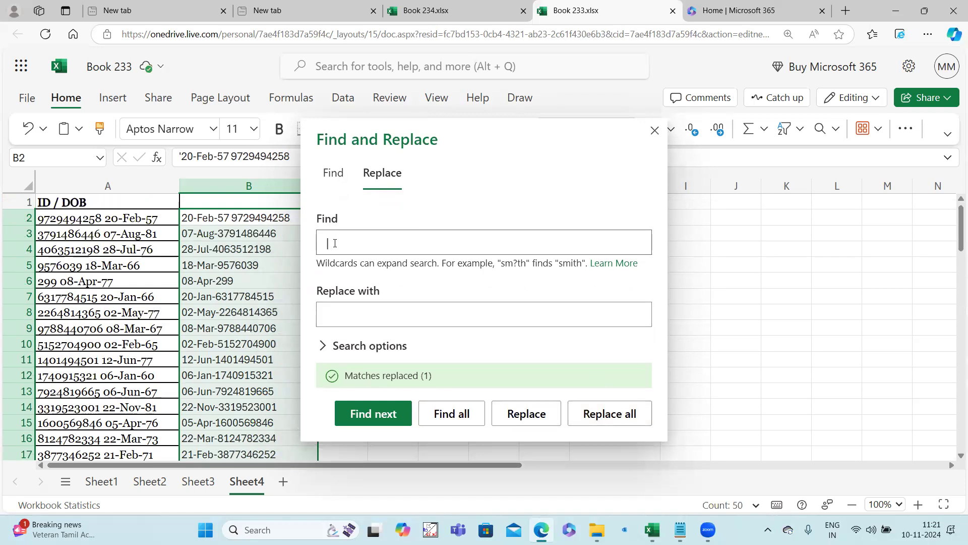
Step: Close Find and Replace and undo the last replacement in column B
{"action": "left_click", "coordinate": [655, 130]}
{"action": "left_click", "coordinate": [346, 296]}
{"action": "key", "text": "ctrl+z"}
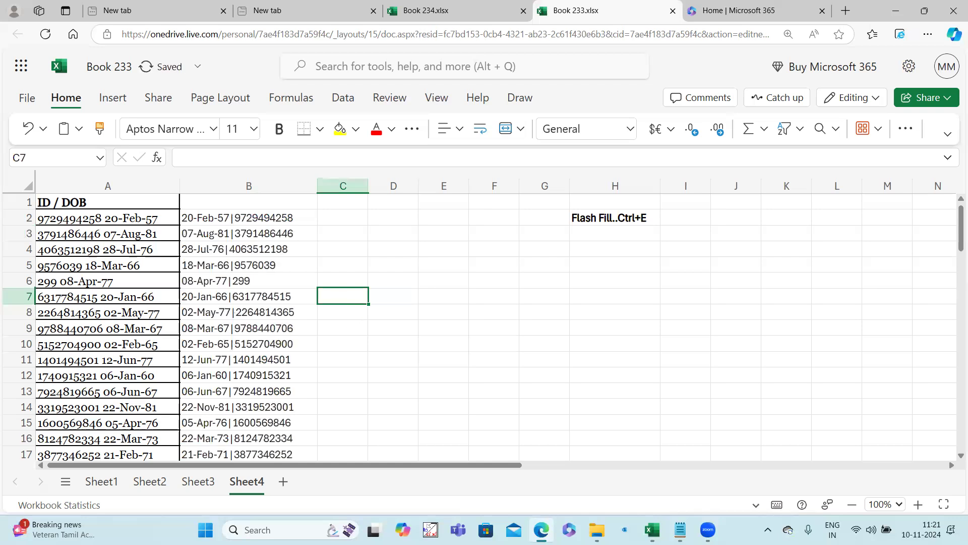
Step: Try to replace every "|" in B2:B51 with two spaces
{"action": "left_click", "coordinate": [271, 219]}
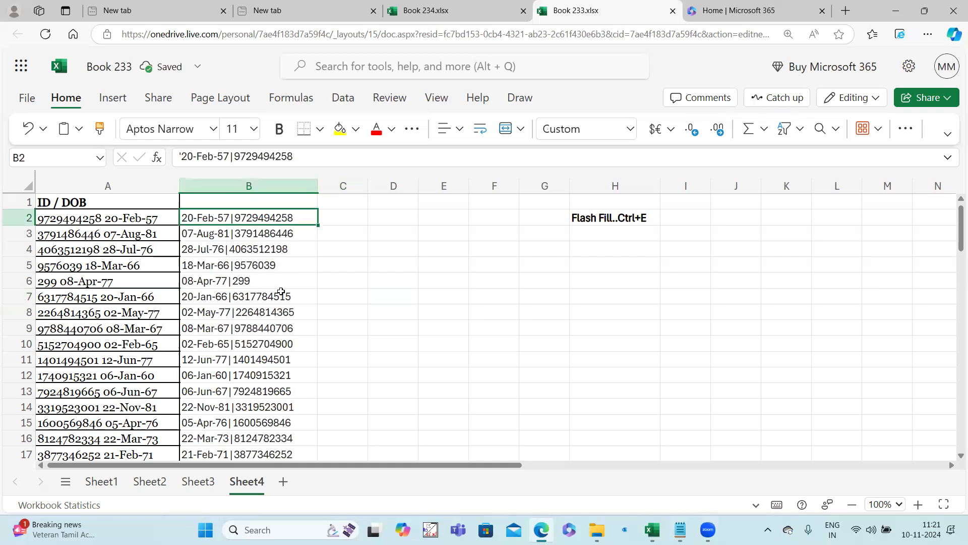
{"action": "key", "text": "ctrl+shift+Down"}
{"action": "key", "text": "ctrl+h"}
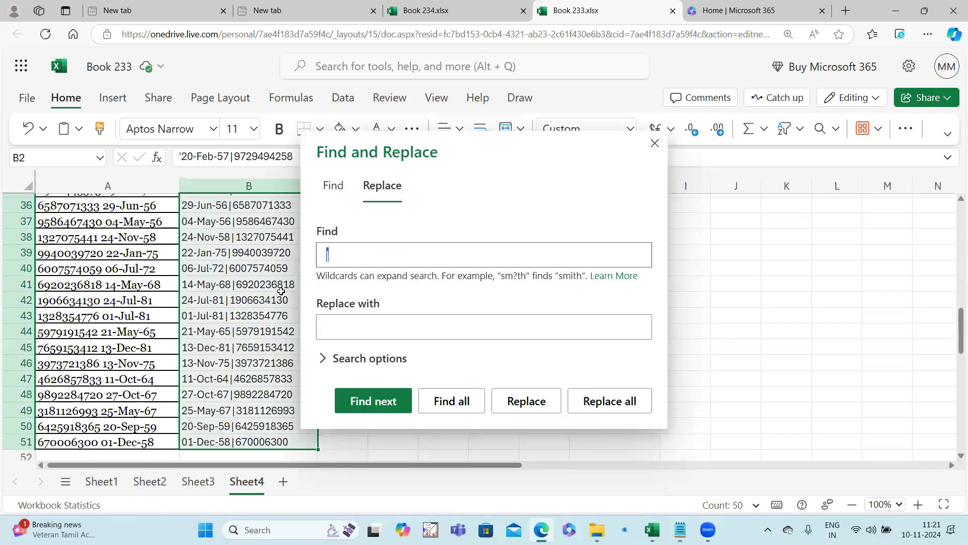
{"action": "key", "text": "BackSpace"}
{"action": "type", "text": "|"}
{"action": "left_click", "coordinate": [347, 320]}
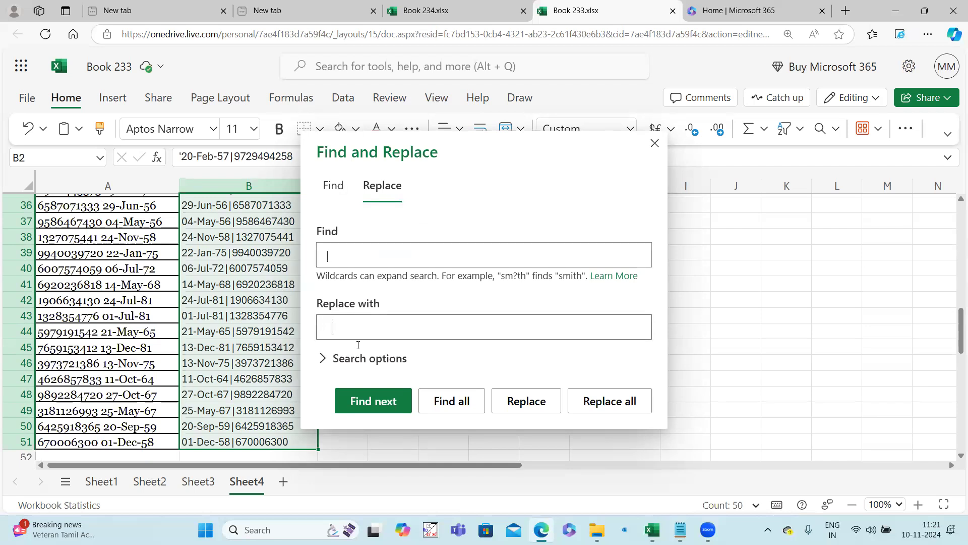
{"action": "left_click", "coordinate": [595, 400]}
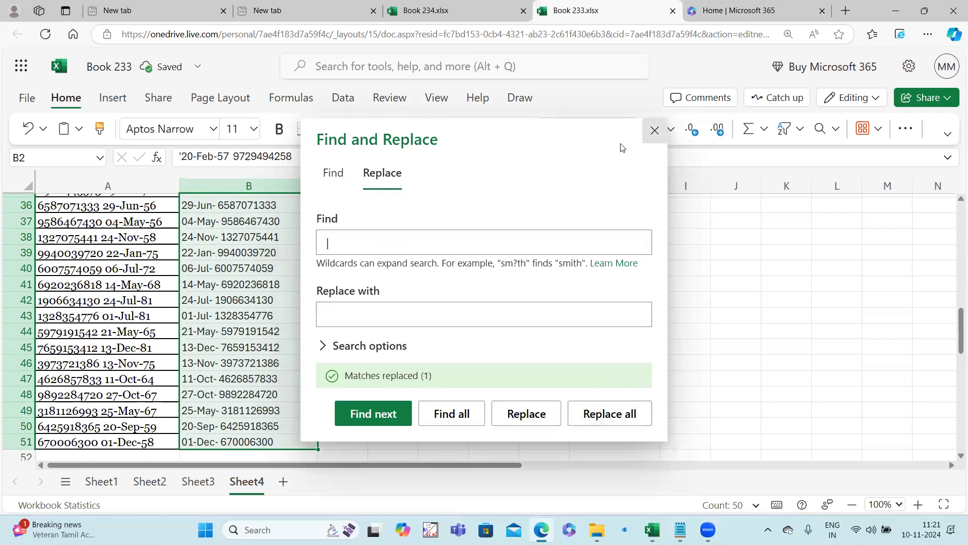
{"action": "left_click", "coordinate": [654, 130]}
{"action": "scroll", "coordinate": [339, 310], "scroll_direction": "up", "scroll_amount": 10}
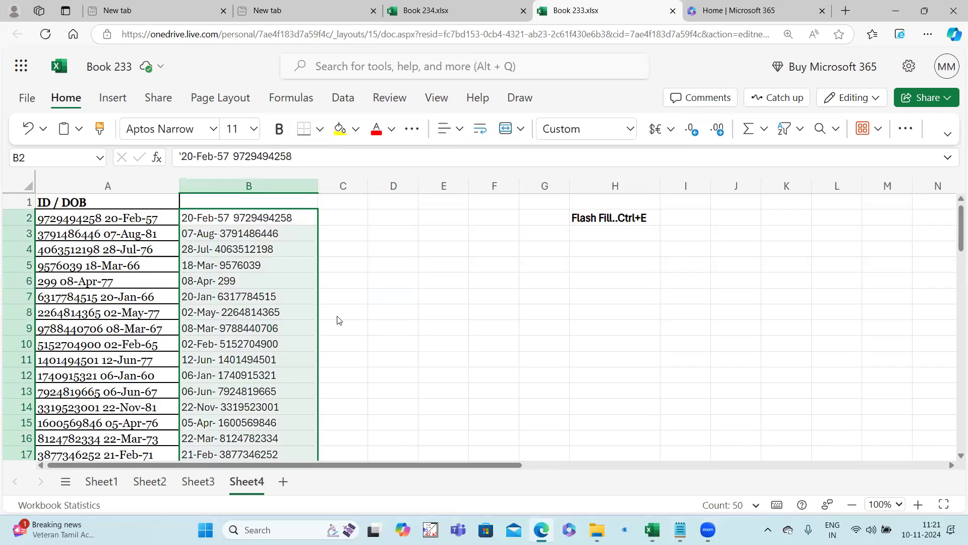
Step: Undo the two-space replacement in column B
{"action": "left_click", "coordinate": [377, 308]}
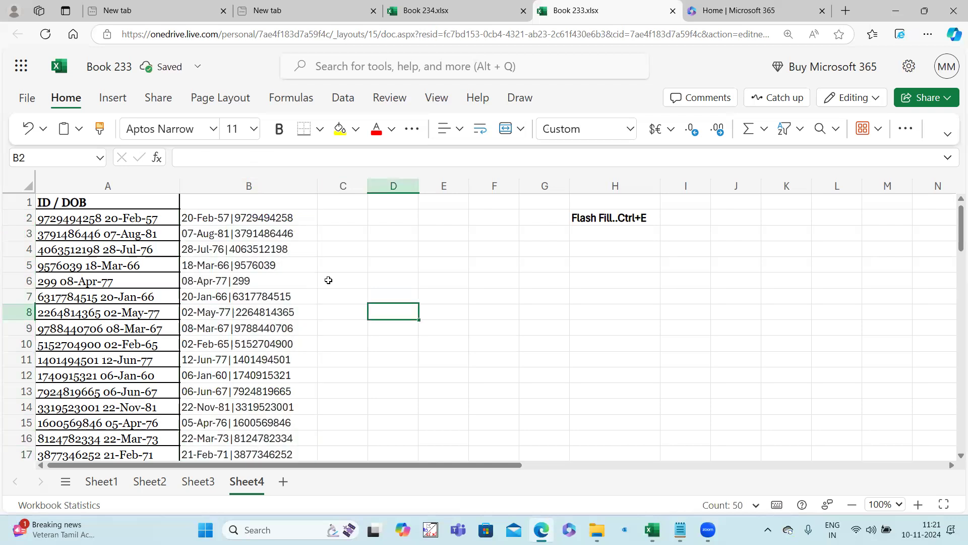
{"action": "left_click", "coordinate": [265, 217]}
{"action": "left_click", "coordinate": [281, 316]}
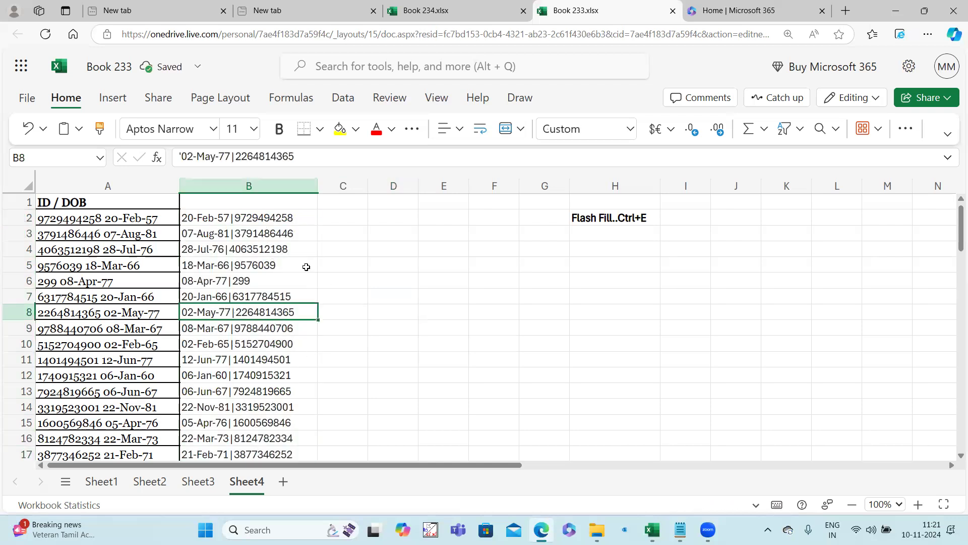
Step: Enter the formula =SUBSTITUTE(B2,"|"," ") in C2 to swap the separator for a space
{"action": "left_click", "coordinate": [349, 217]}
{"action": "type", "text": "=sub"}
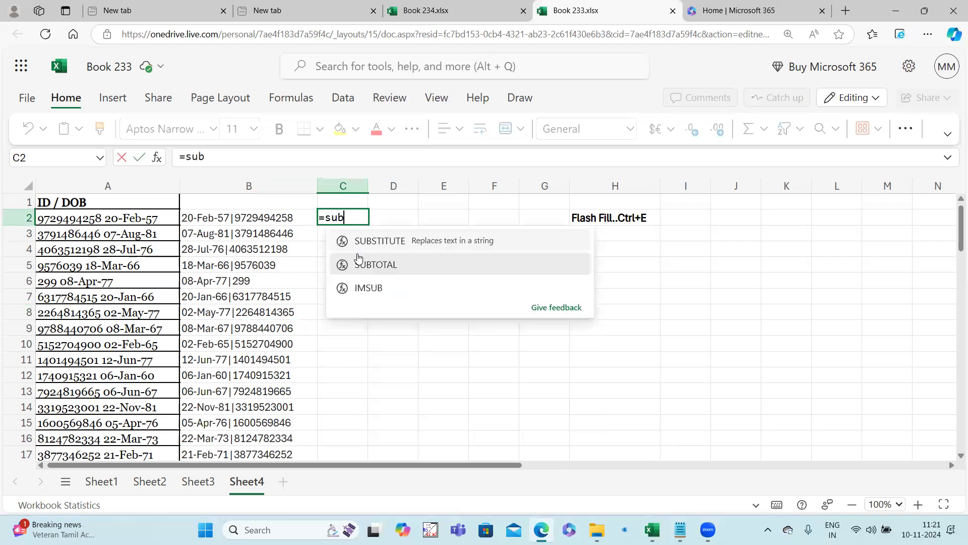
{"action": "left_click", "coordinate": [374, 247]}
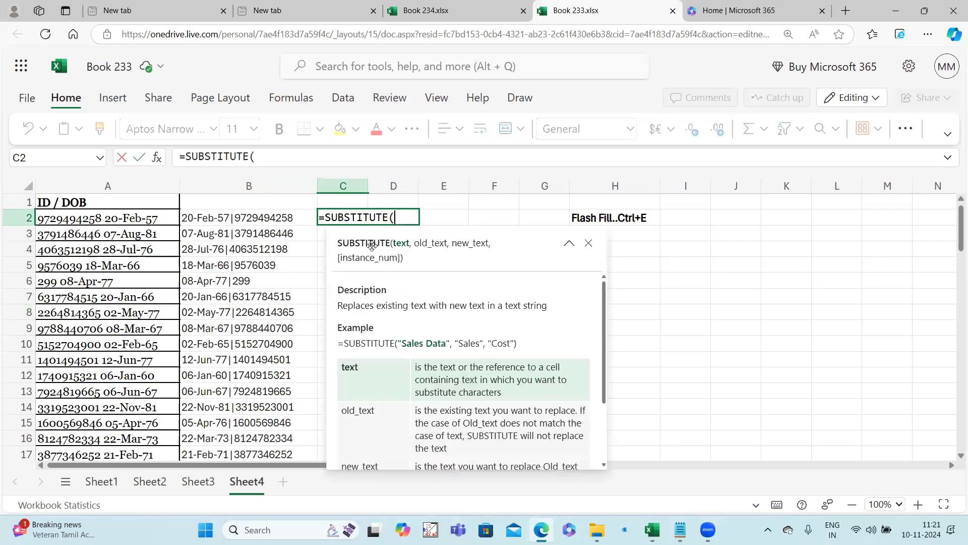
{"action": "left_click", "coordinate": [237, 215]}
{"action": "type", "text": ","}
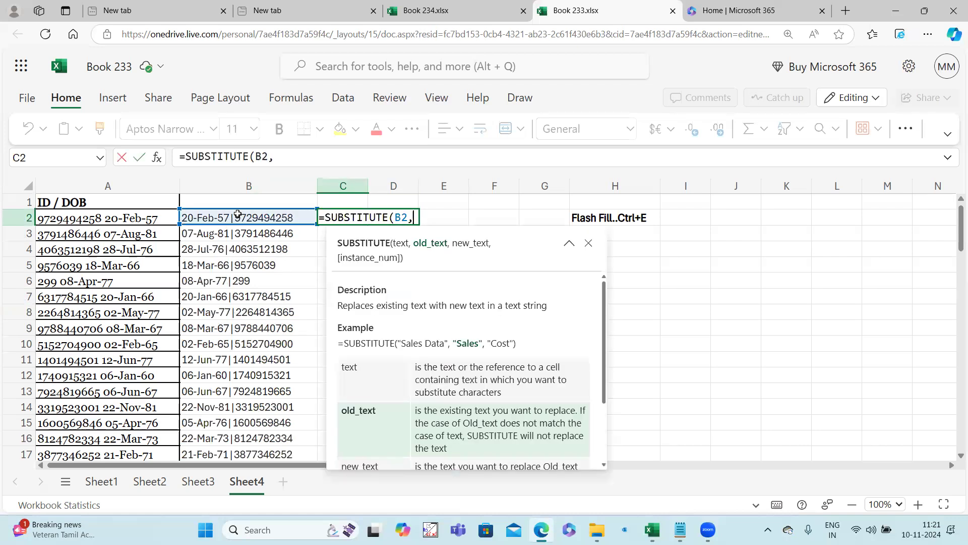
{"action": "type", "text": "\"|\",\" \""}
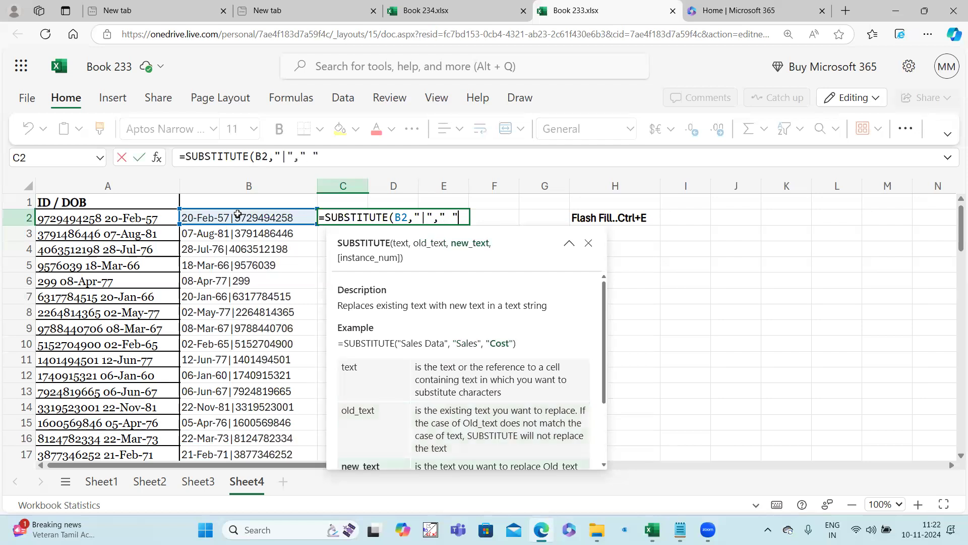
{"action": "type", "text": ")"}
{"action": "key", "text": "Return"}
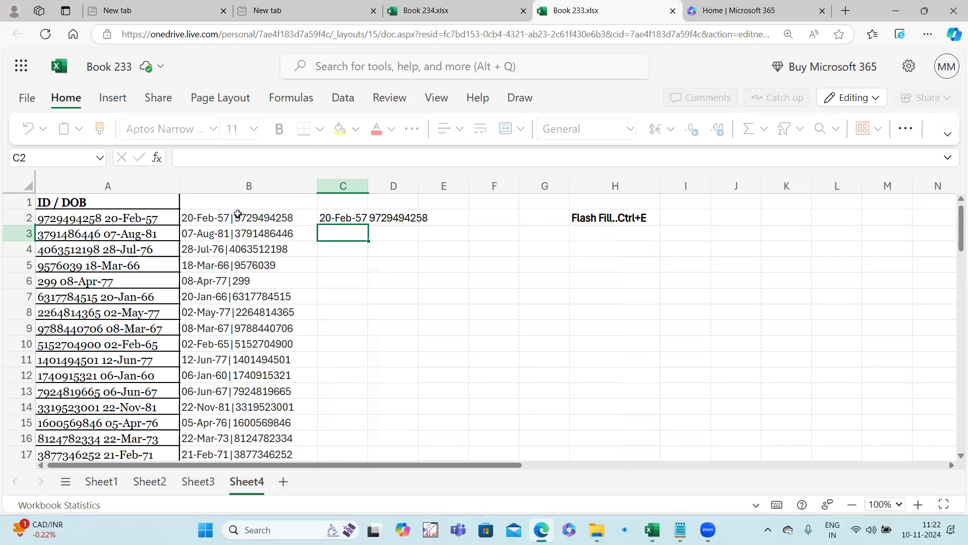
Step: Copy the SUBSTITUTE formula from C2 down column C and autofit the column width
{"action": "left_click", "coordinate": [322, 218]}
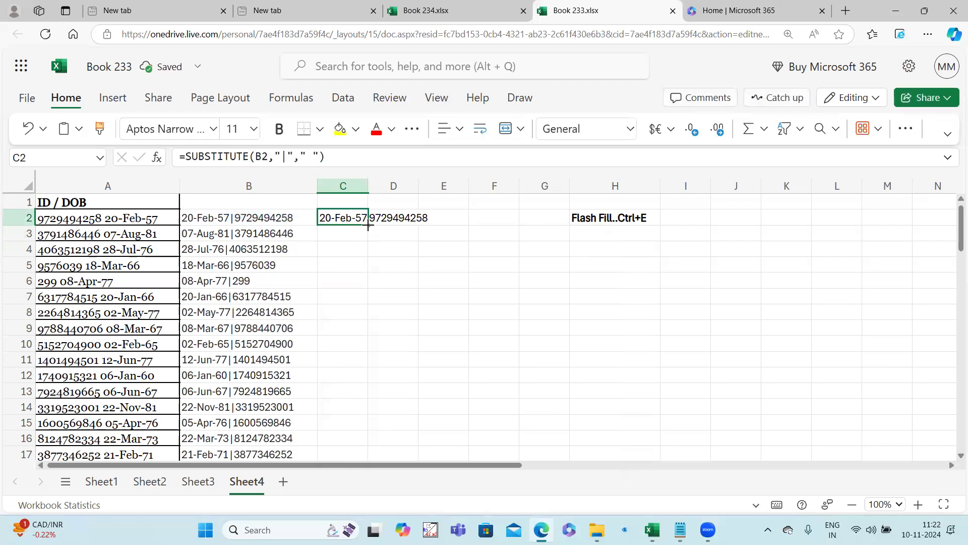
{"action": "double_click", "coordinate": [369, 227]}
{"action": "double_click", "coordinate": [368, 187]}
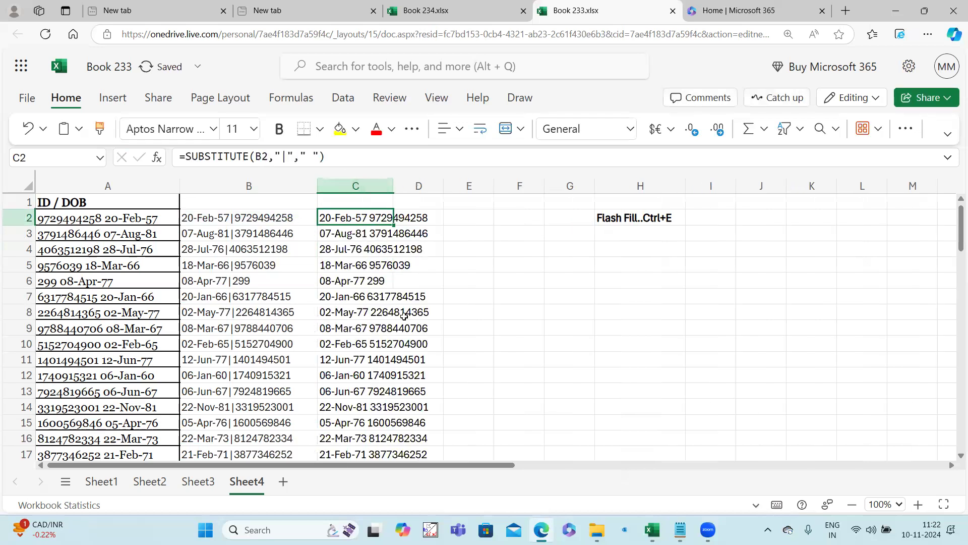
Step: Clear all the SUBSTITUTE formulas from column C
{"action": "left_click", "coordinate": [370, 195]}
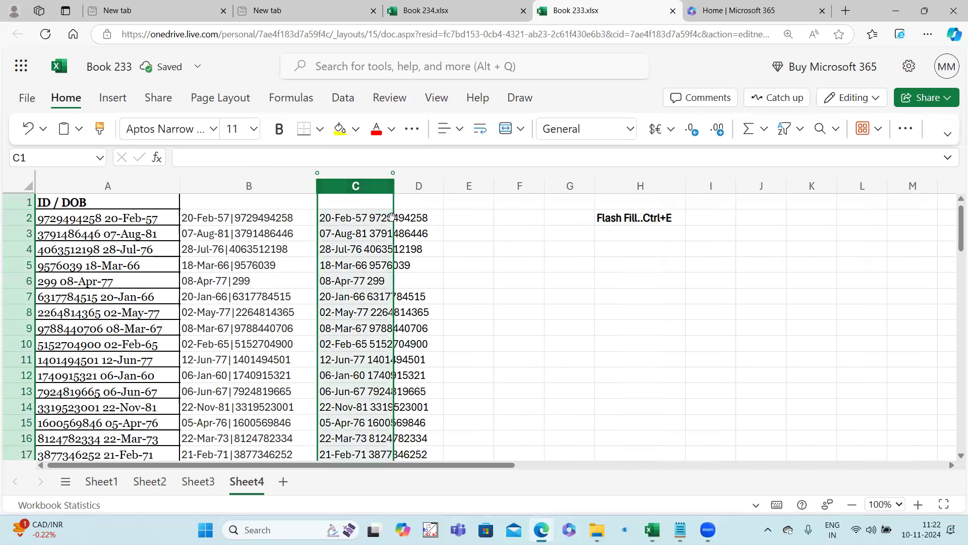
{"action": "key", "text": "Delete"}
{"action": "left_click", "coordinate": [346, 327]}
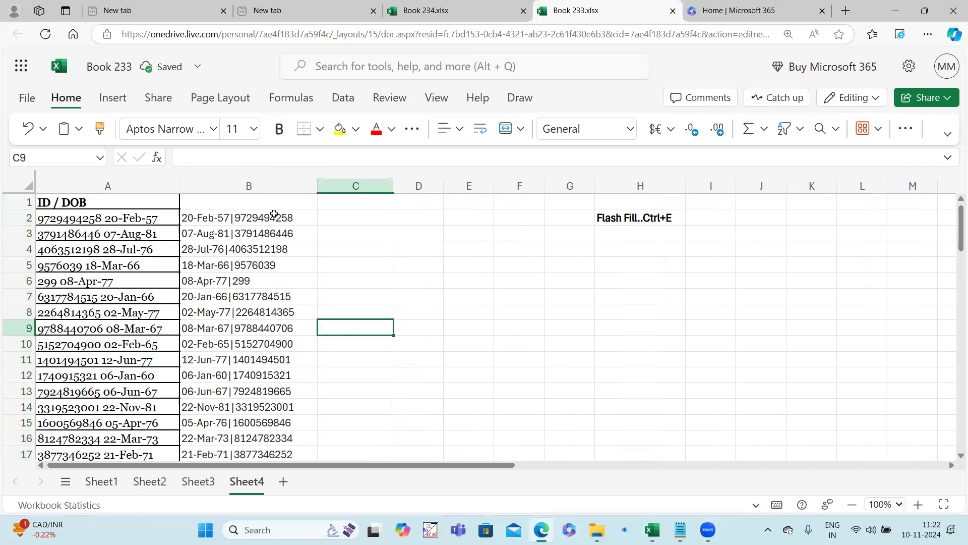
Step: Replace every "|" in B2:B51 with "-", and undo that replacement
{"action": "left_click", "coordinate": [274, 218]}
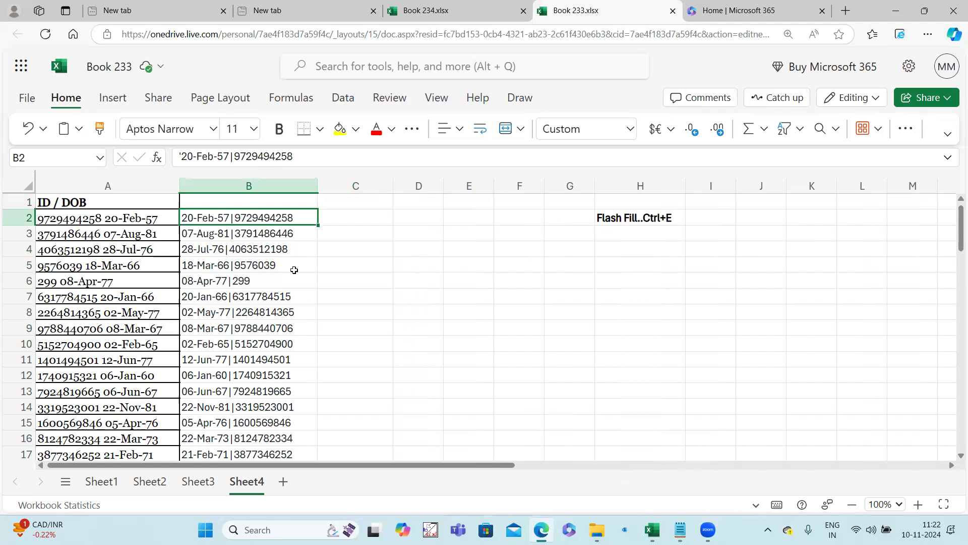
{"action": "scroll", "coordinate": [341, 307], "scroll_direction": "down", "scroll_amount": 7}
{"action": "scroll", "coordinate": [348, 306], "scroll_direction": "up", "scroll_amount": 7}
{"action": "scroll", "coordinate": [349, 305], "scroll_direction": "down", "scroll_amount": 12}
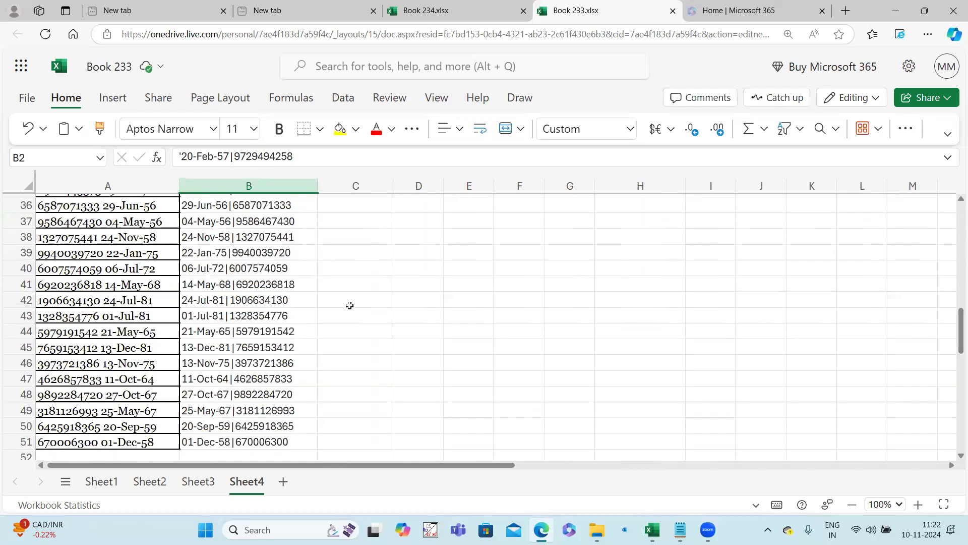
{"action": "key", "text": "ctrl+shift+Down"}
{"action": "key", "text": "ctrl+h"}
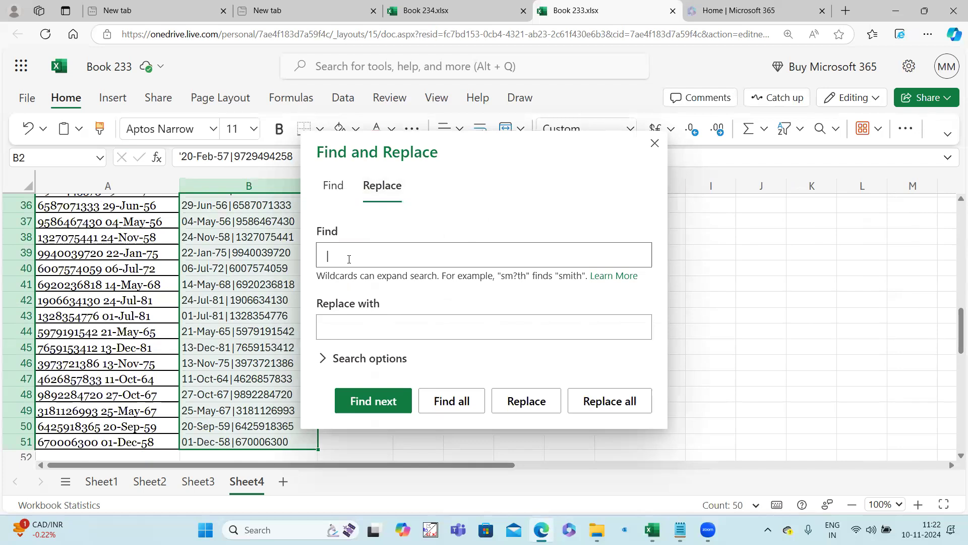
{"action": "left_click", "coordinate": [333, 185]}
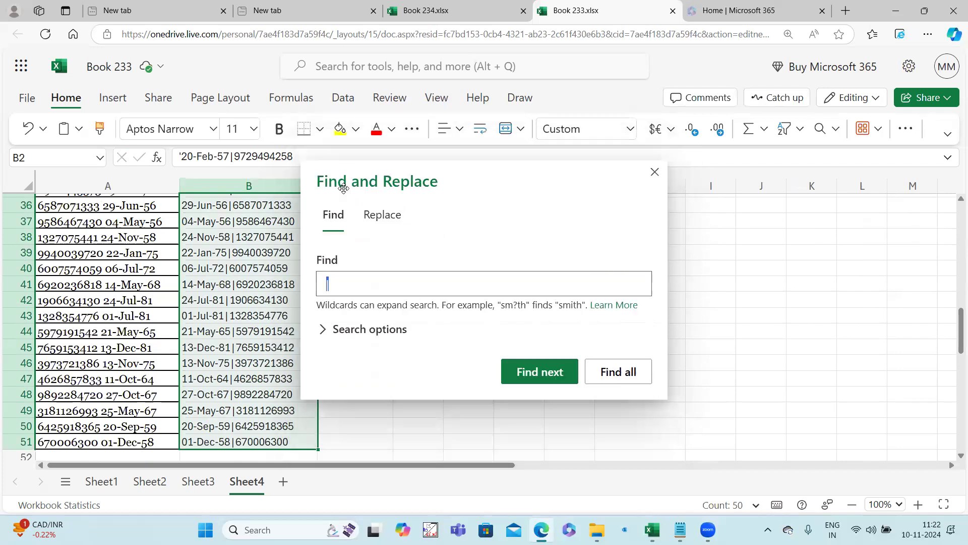
{"action": "left_click", "coordinate": [382, 215]}
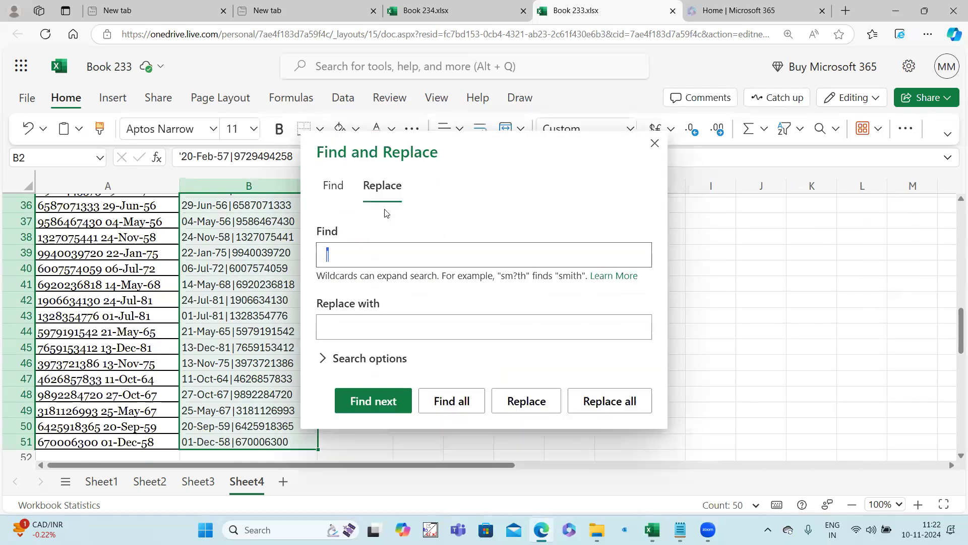
{"action": "right_click", "coordinate": [327, 254]}
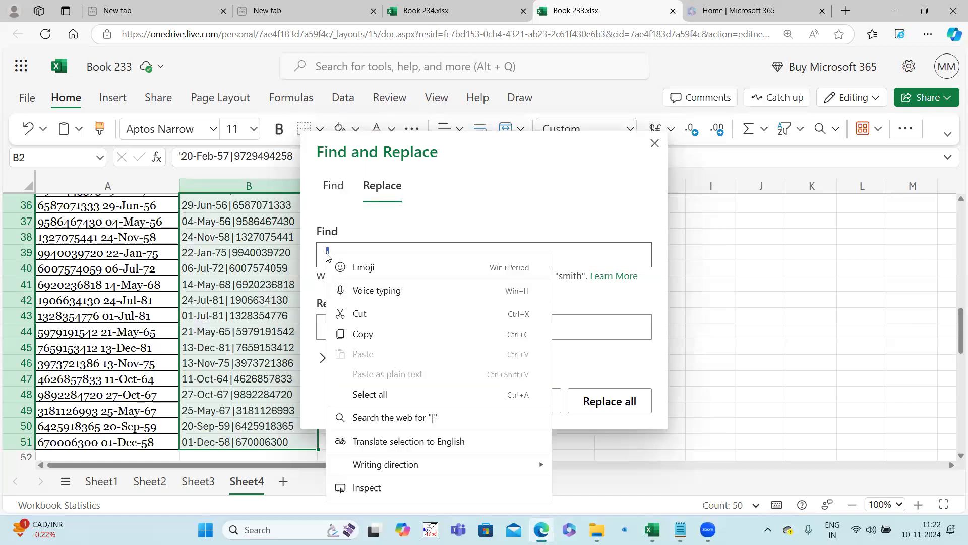
{"action": "left_click", "coordinate": [371, 316]}
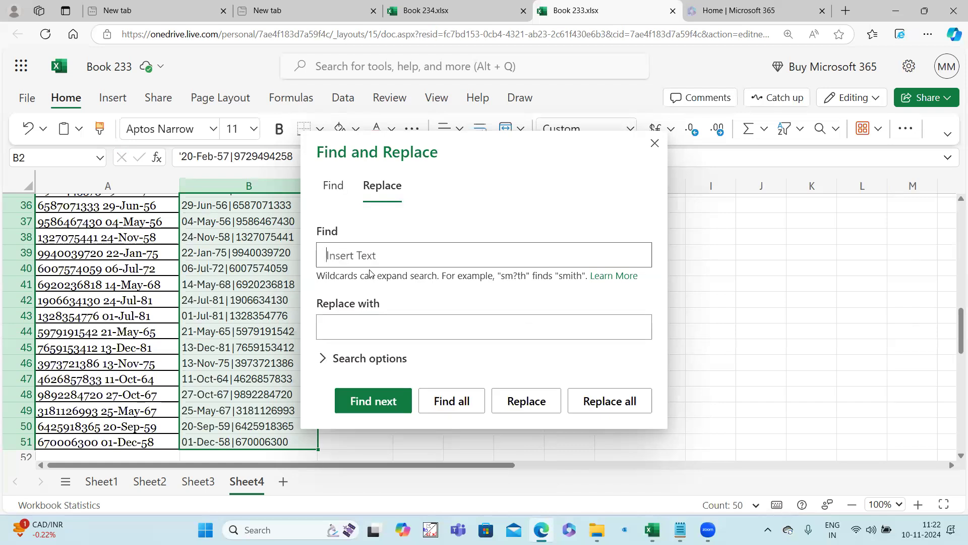
{"action": "type", "text": "|"}
{"action": "left_click", "coordinate": [353, 325]}
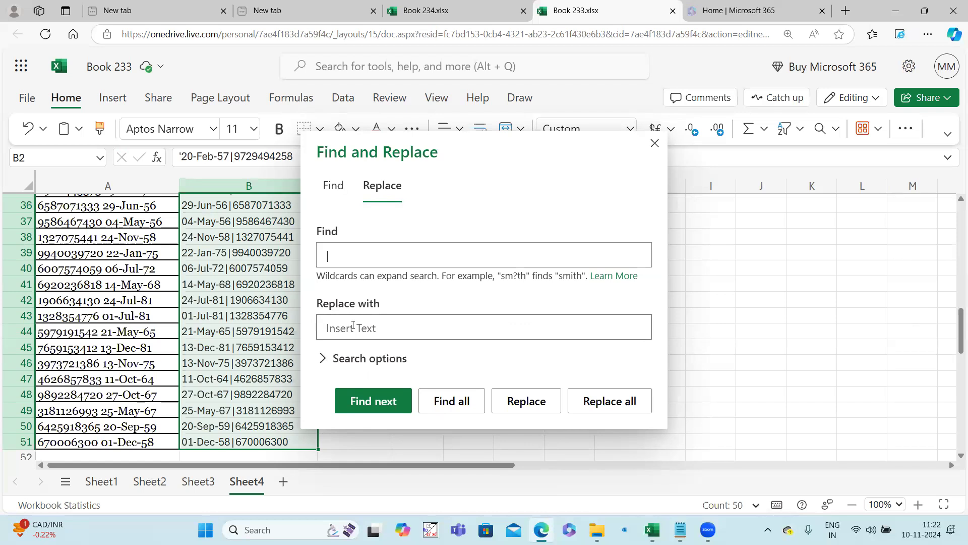
{"action": "type", "text": "-"}
{"action": "left_click", "coordinate": [600, 410]}
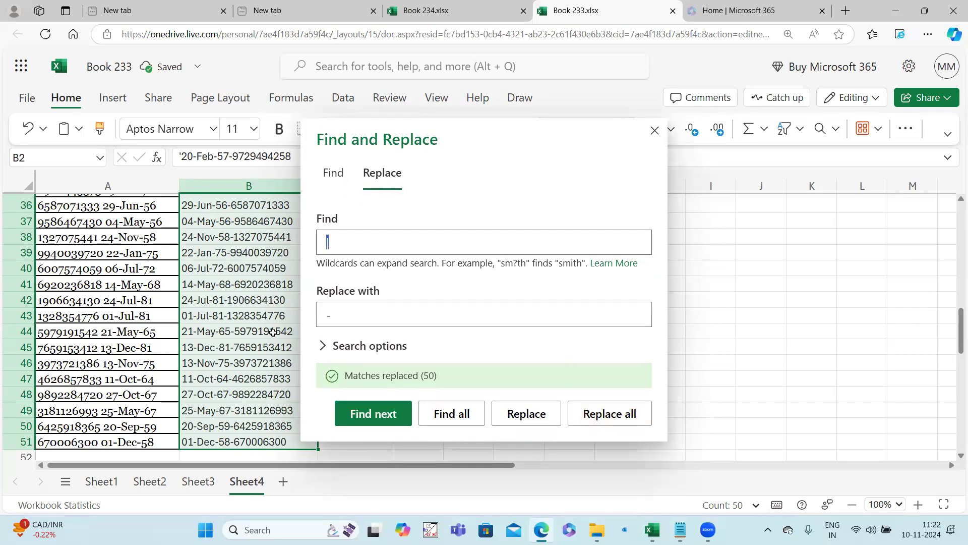
{"action": "left_click", "coordinate": [654, 131]}
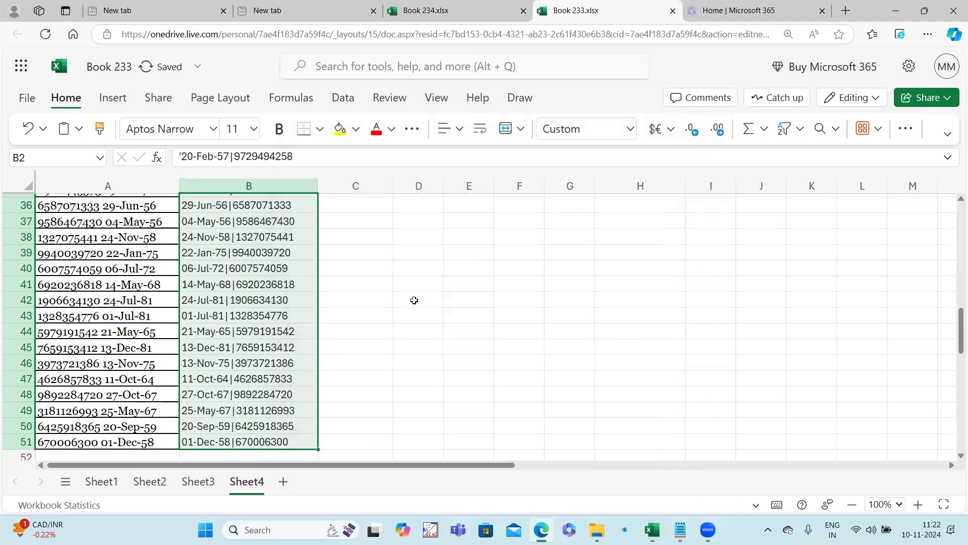
Step: Replace every "|" in the selected range B2:B51 with a single space and close Find and Replace
{"action": "key", "text": "ctrl+h"}
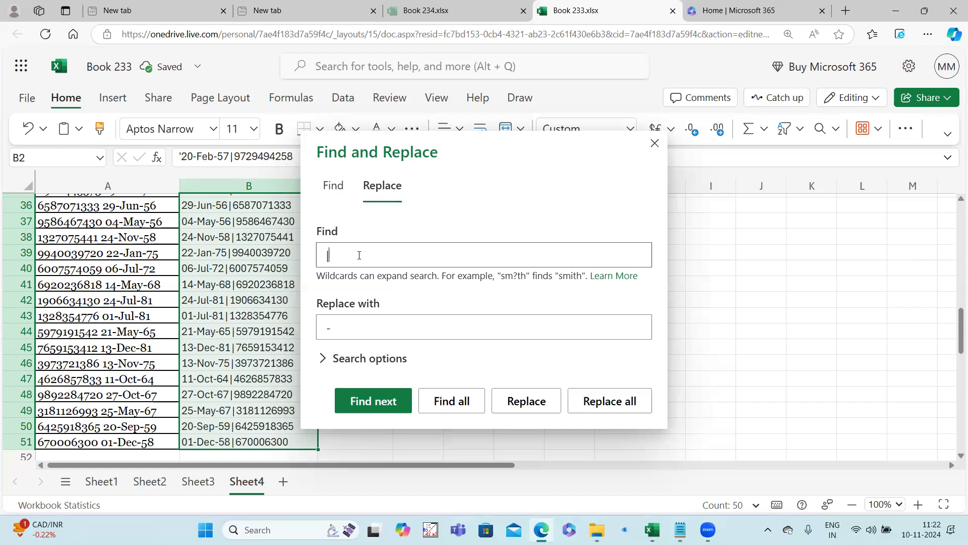
{"action": "key", "text": "BackSpace"}
{"action": "type", "text": "|"}
{"action": "left_click", "coordinate": [362, 333]}
{"action": "key", "text": "BackSpace"}
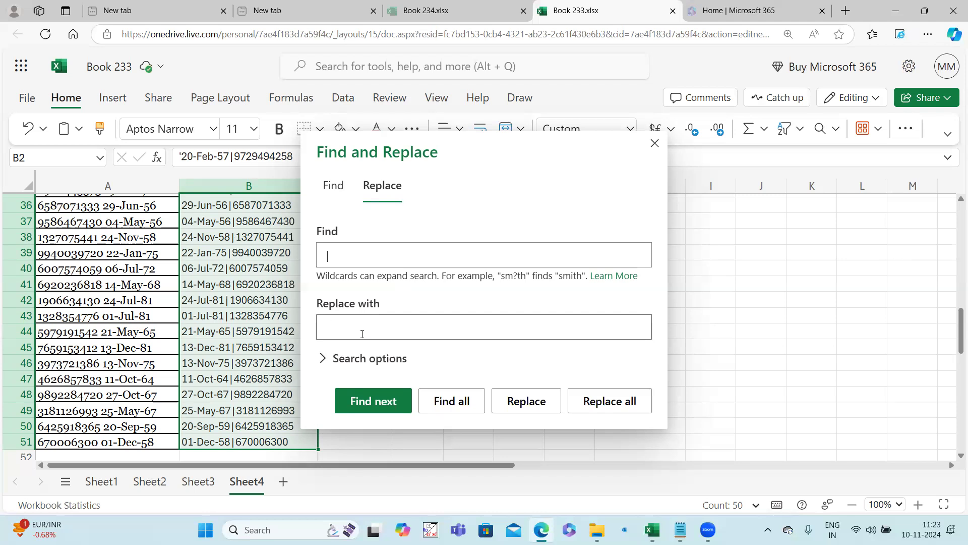
{"action": "left_click", "coordinate": [585, 401]}
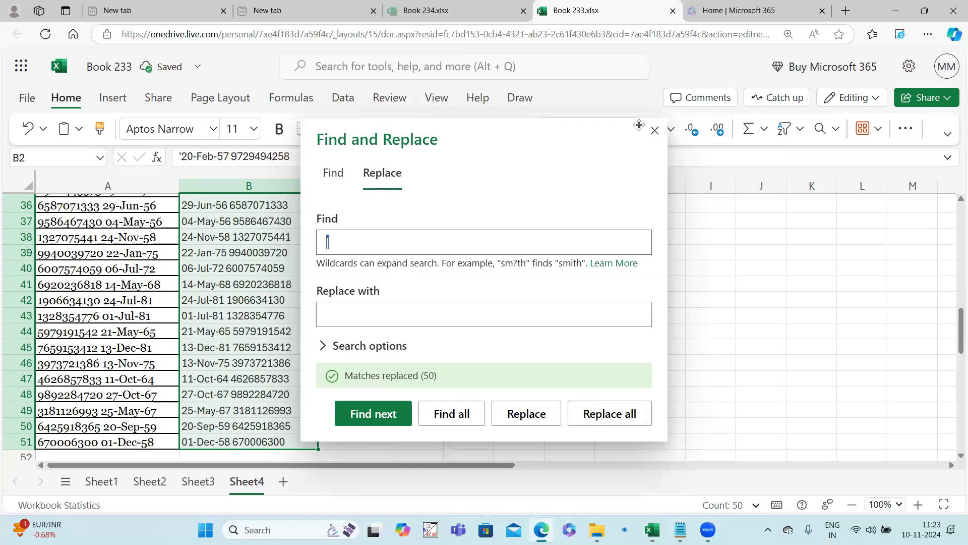
{"action": "left_click", "coordinate": [654, 130]}
Step: Check the date-then-ID entries throughout column B against the originals in column A
{"action": "left_click", "coordinate": [264, 283]}
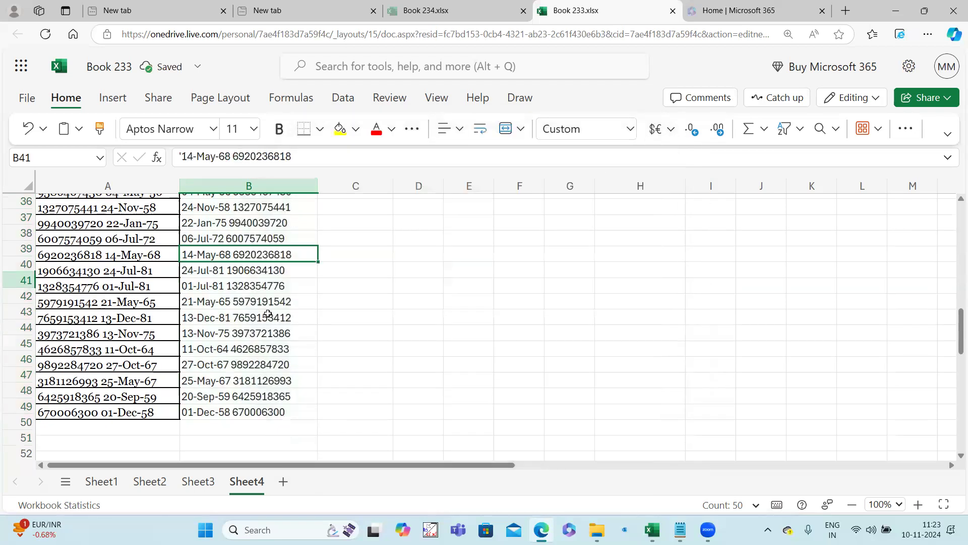
{"action": "scroll", "coordinate": [265, 318], "scroll_direction": "down", "scroll_amount": 3}
{"action": "scroll", "coordinate": [265, 320], "scroll_direction": "up", "scroll_amount": 14}
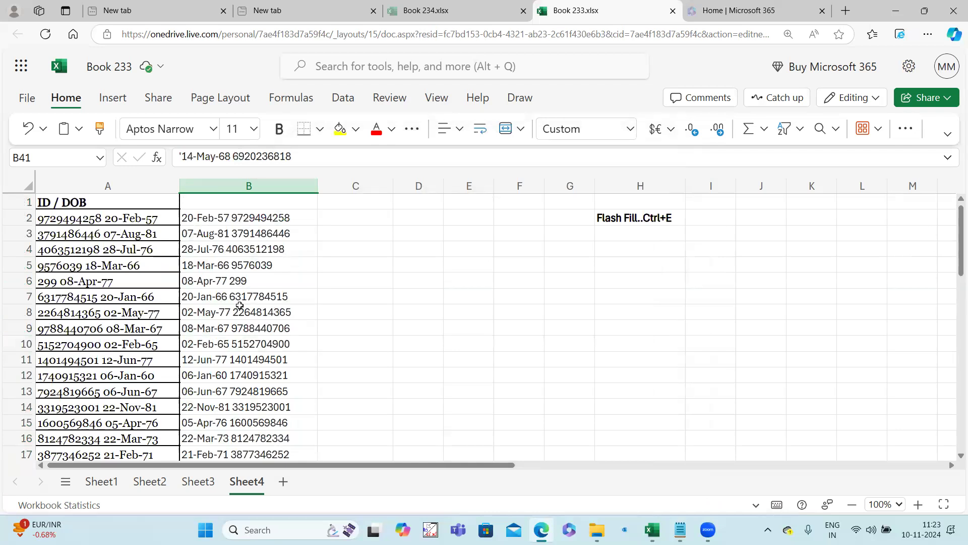
{"action": "left_click", "coordinate": [233, 279]}
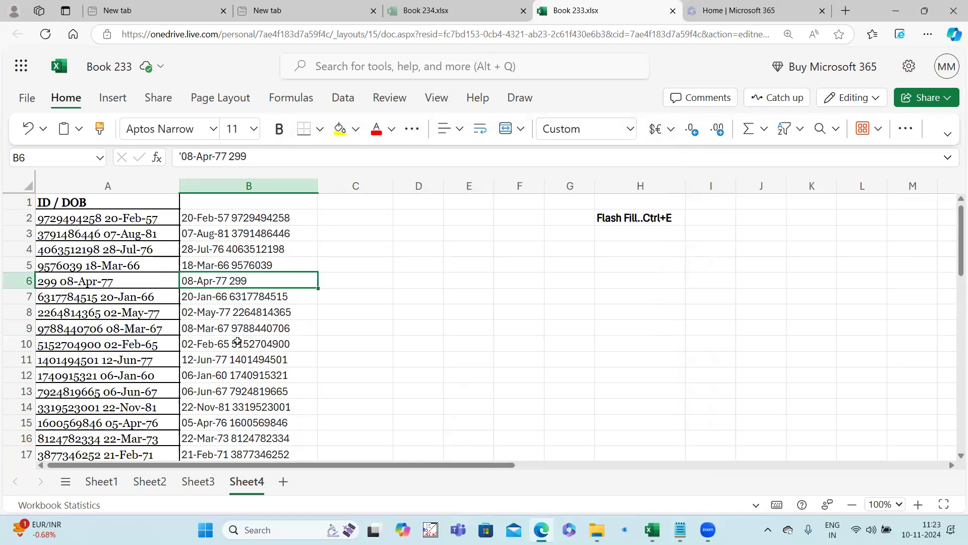
{"action": "left_click", "coordinate": [139, 264]}
{"action": "key", "text": "Right"}
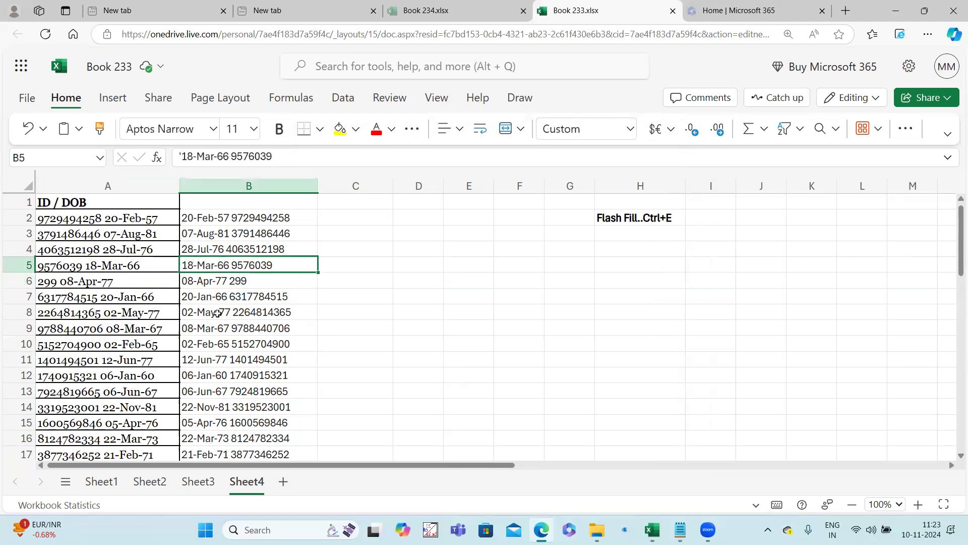
{"action": "left_click", "coordinate": [218, 312]}
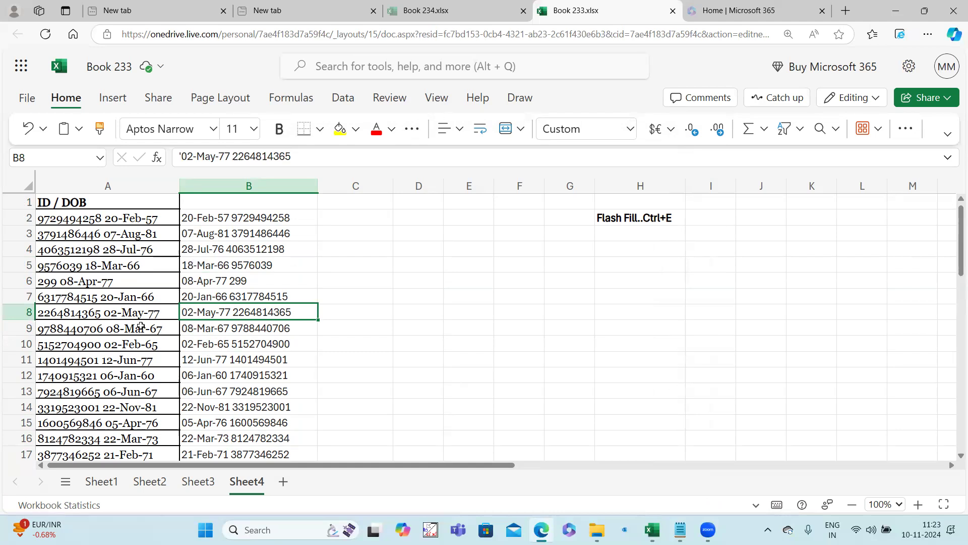
Step: Compare the reordered entries in column B with their source rows in column A down to row 51
{"action": "left_click", "coordinate": [130, 312]}
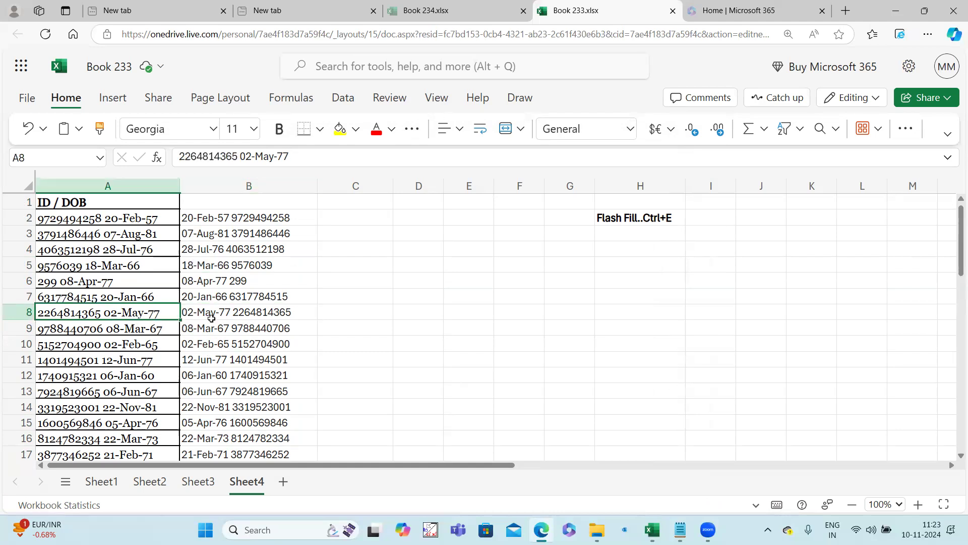
{"action": "scroll", "coordinate": [212, 320], "scroll_direction": "down", "scroll_amount": 7}
{"action": "left_click", "coordinate": [252, 329]}
{"action": "scroll", "coordinate": [255, 378], "scroll_direction": "up", "scroll_amount": 3}
{"action": "scroll", "coordinate": [258, 349], "scroll_direction": "up", "scroll_amount": 5}
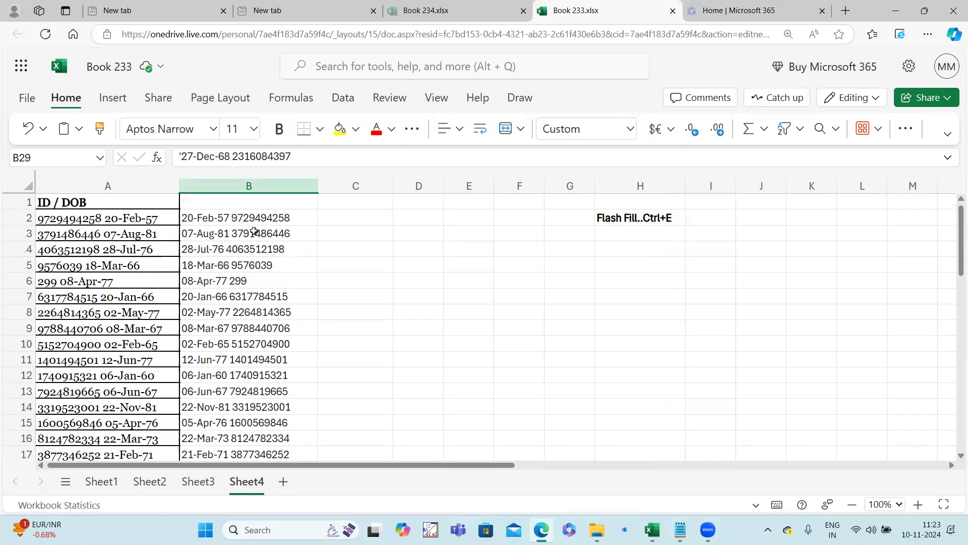
{"action": "left_click_drag", "start_coordinate": [256, 217], "coordinate": [257, 281]}
{"action": "left_click_drag", "start_coordinate": [259, 355], "coordinate": [260, 437]}
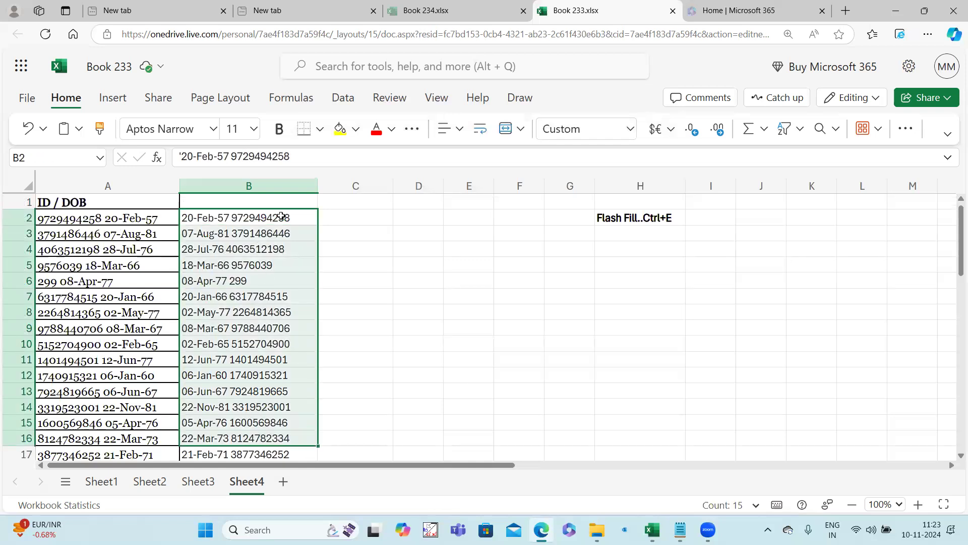
{"action": "scroll", "coordinate": [281, 216], "scroll_direction": "down", "scroll_amount": 13}
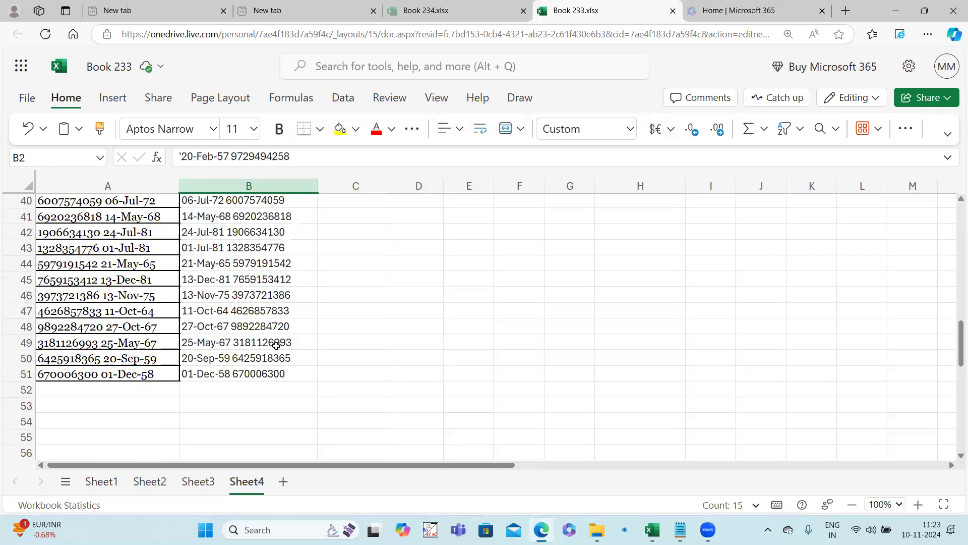
{"action": "scroll", "coordinate": [277, 341], "scroll_direction": "up", "scroll_amount": 13}
{"action": "scroll", "coordinate": [291, 303], "scroll_direction": "up", "scroll_amount": 1}
Step: Clear all the date-then-ID entries from column B
{"action": "left_click", "coordinate": [288, 186]}
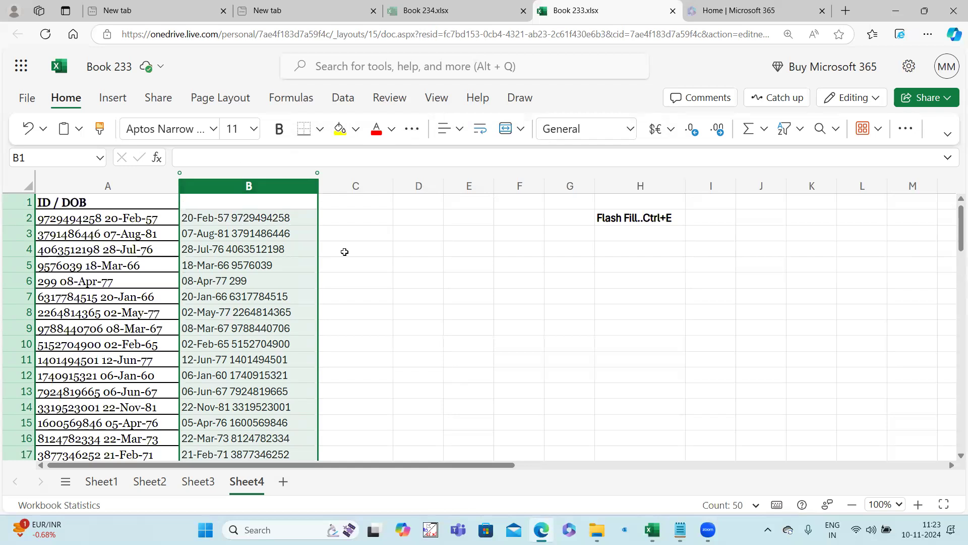
{"action": "key", "text": "Delete"}
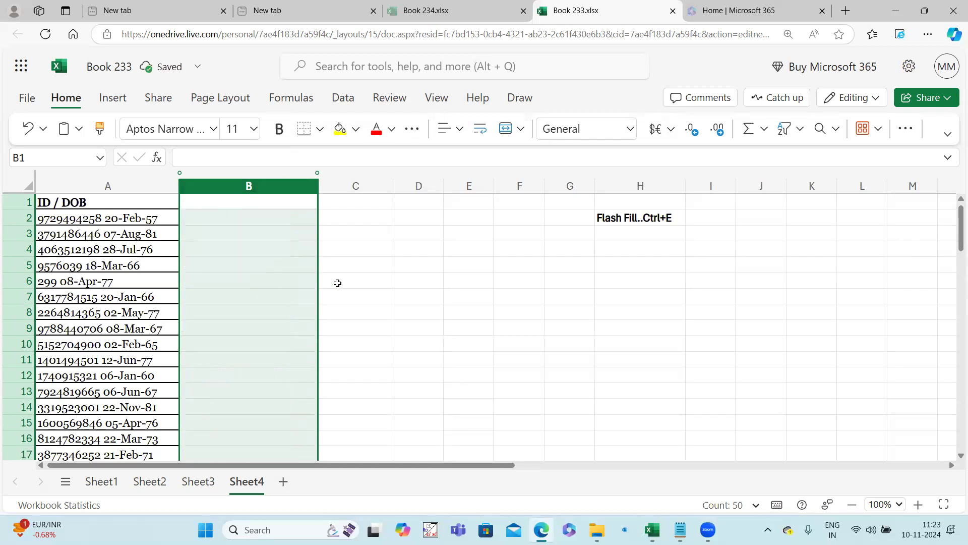
{"action": "left_click", "coordinate": [378, 281]}
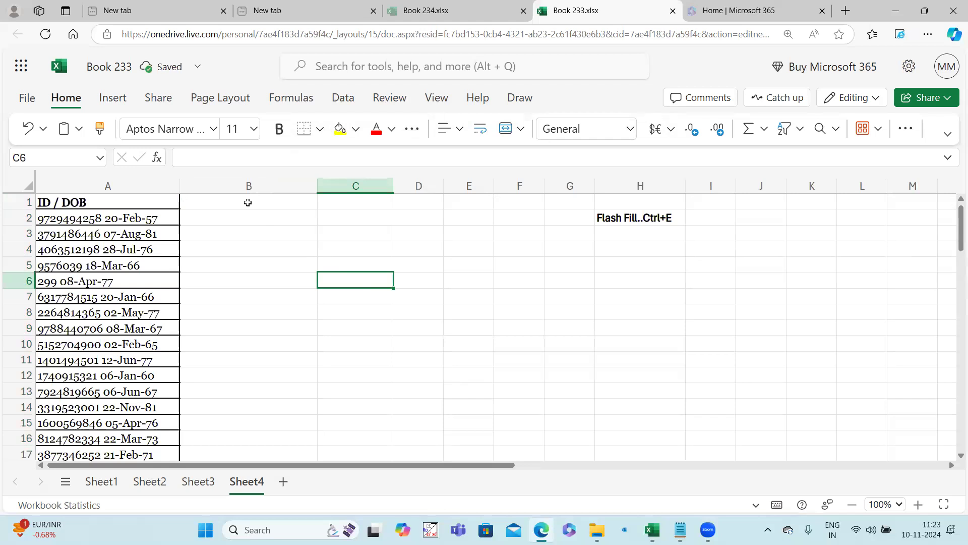
Step: Enter the headers ID in B1 and DOB in C1
{"action": "left_click", "coordinate": [220, 202]}
{"action": "type", "text": "ID"}
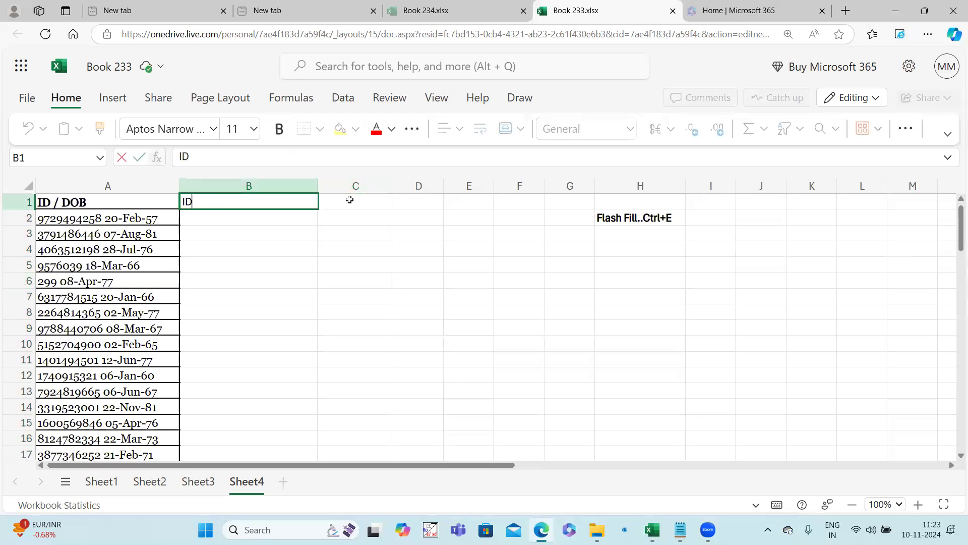
{"action": "left_click", "coordinate": [352, 198]}
{"action": "type", "text": "DOB"}
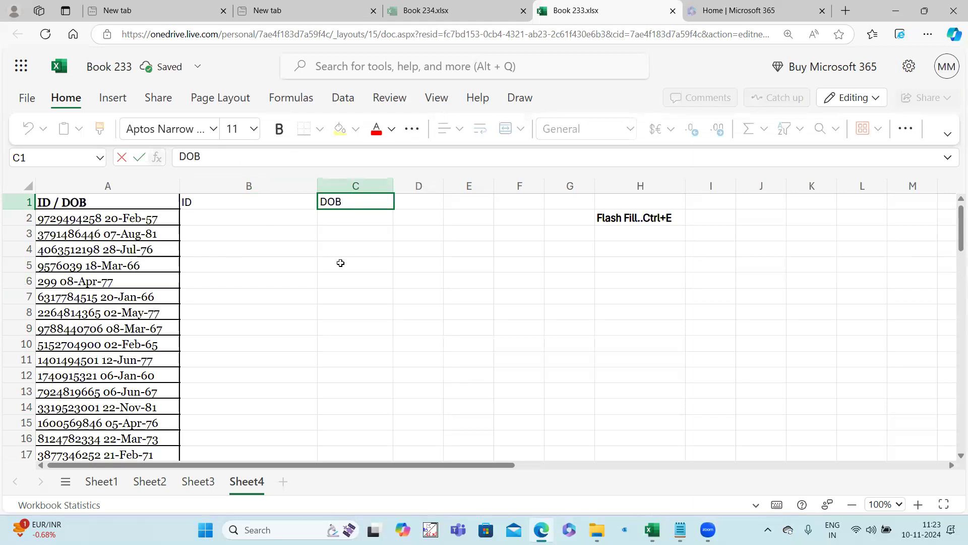
{"action": "left_click", "coordinate": [324, 291]}
Step: Copy the ID part of A2 into B2 and the birth date part of A2 into C2
{"action": "double_click", "coordinate": [73, 219]}
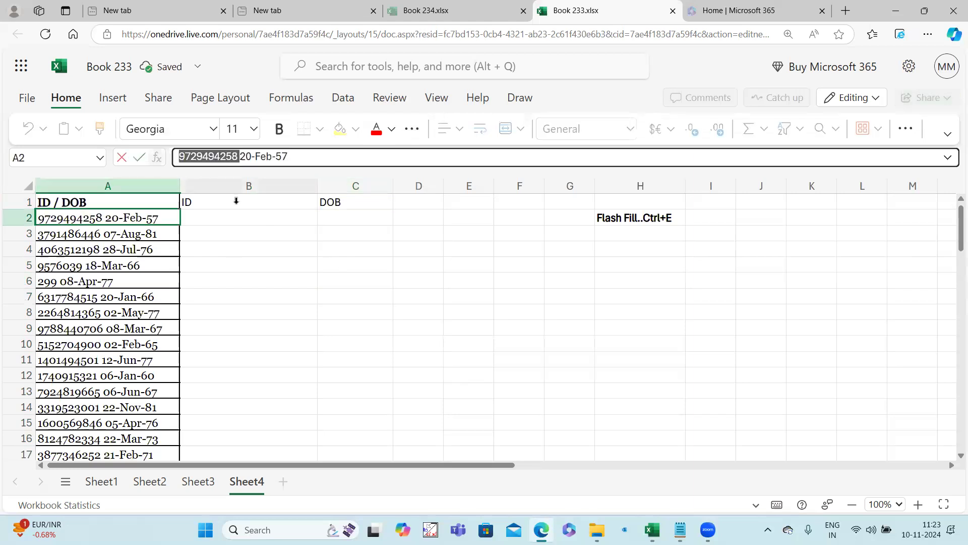
{"action": "key", "text": "ctrl+c"}
{"action": "left_click", "coordinate": [242, 222]}
{"action": "key", "text": "ctrl+v"}
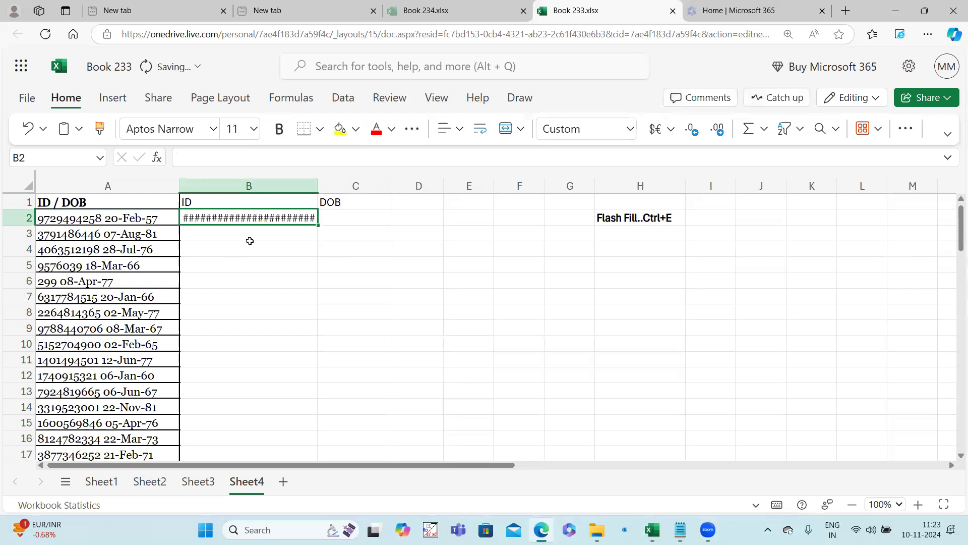
{"action": "left_click", "coordinate": [130, 218]}
{"action": "left_click_drag", "start_coordinate": [240, 161], "coordinate": [303, 160]}
{"action": "key", "text": "ctrl+c"}
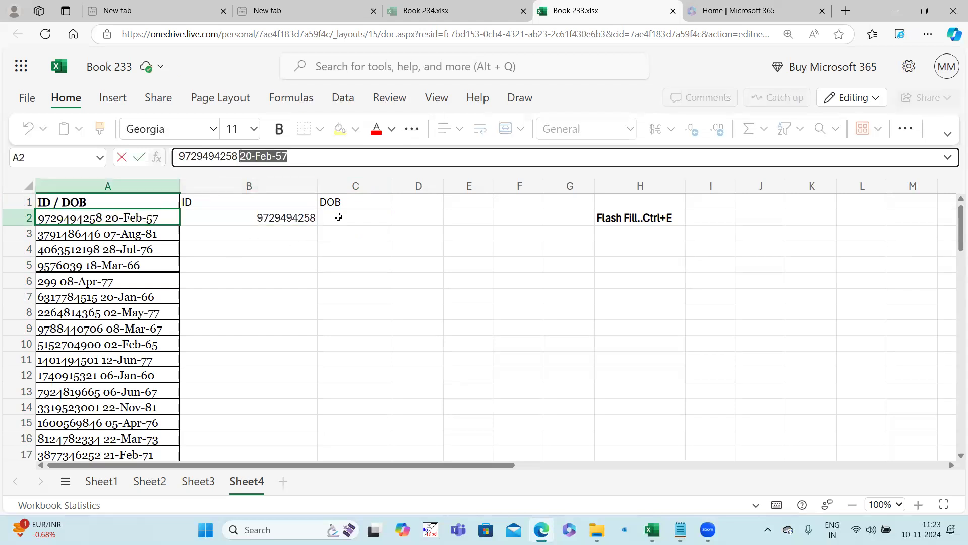
{"action": "left_click", "coordinate": [335, 217]}
{"action": "key", "text": "ctrl+v"}
{"action": "left_click", "coordinate": [324, 296]}
Step: Flash Fill the remaining IDs in column B and the remaining birth dates in column C, starting from row 3
{"action": "left_click", "coordinate": [295, 232]}
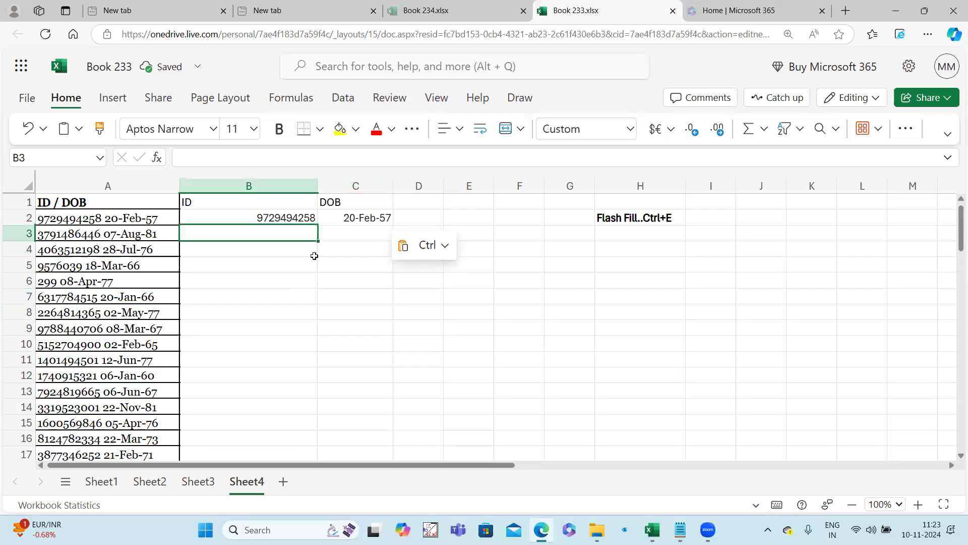
{"action": "key", "text": "ctrl+e"}
{"action": "key", "text": "Right"}
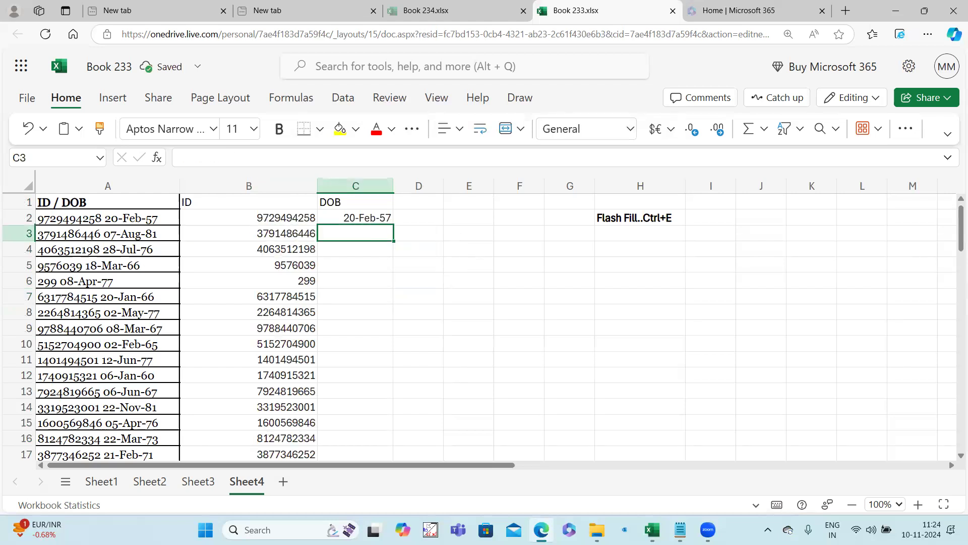
{"action": "key", "text": "ctrl+e"}
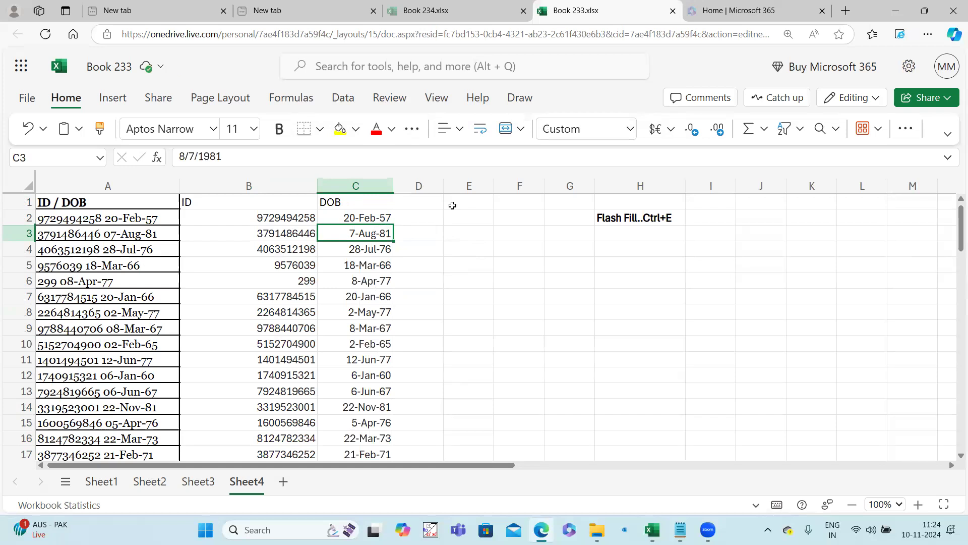
Step: Enter the formula =C2&" "&B2 in D2 to join the birth date and the ID with a space
{"action": "left_click", "coordinate": [424, 214]}
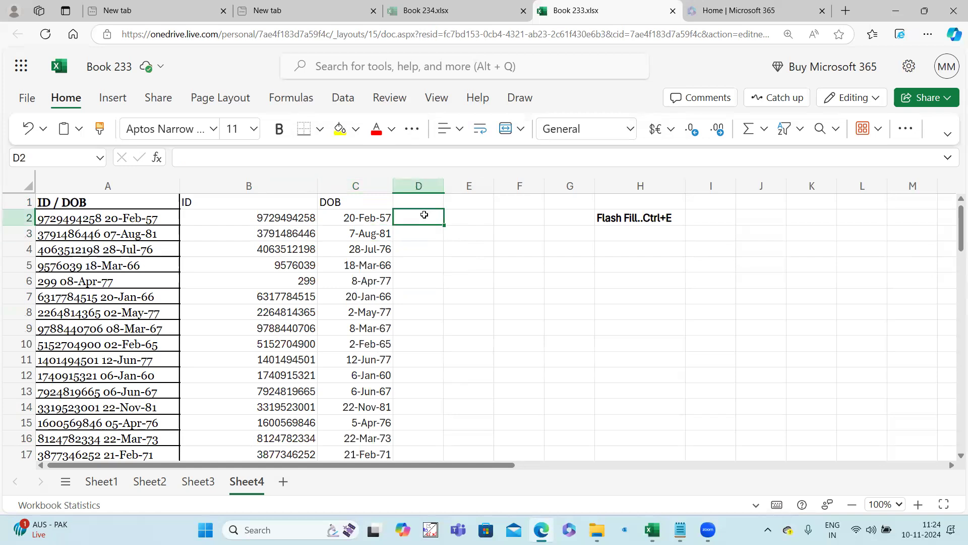
{"action": "type", "text": "="}
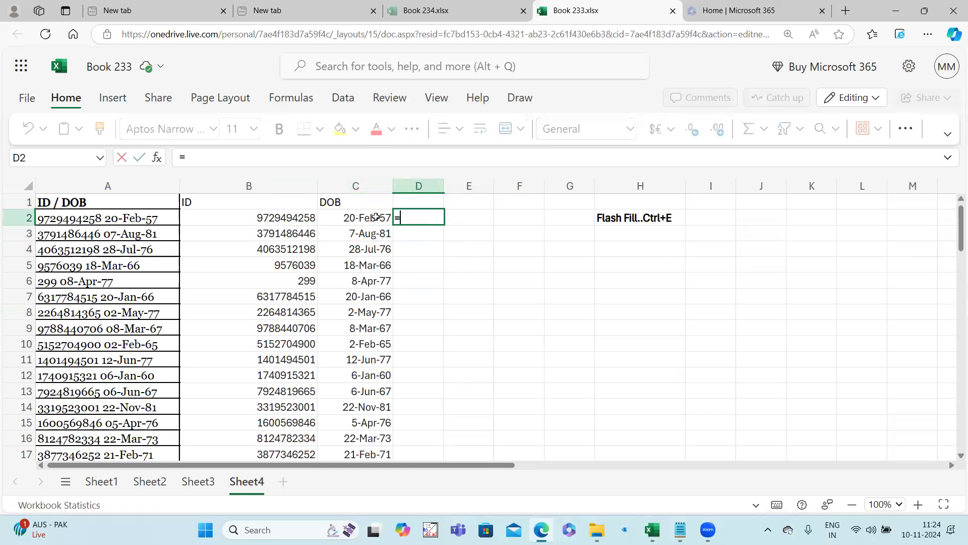
{"action": "left_click", "coordinate": [376, 217]}
{"action": "type", "text": "&\""}
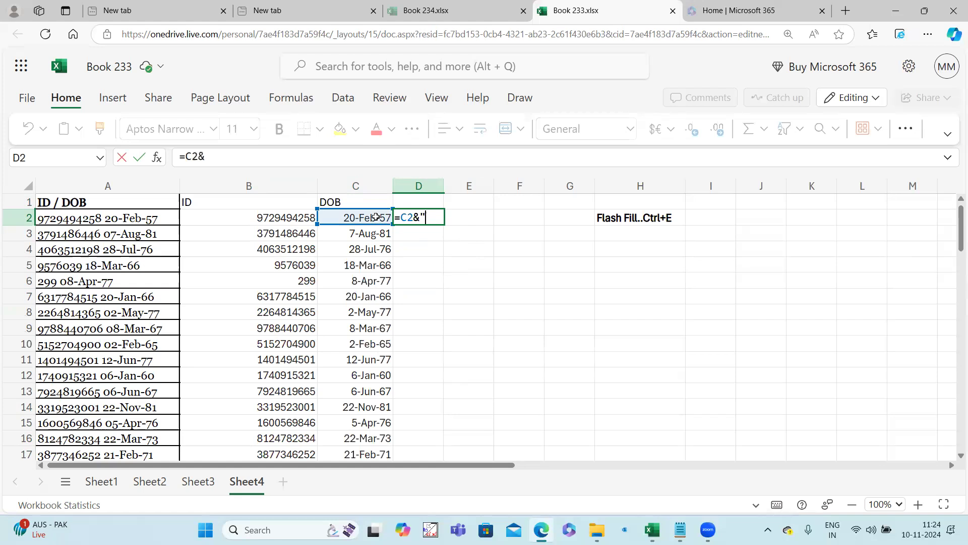
{"action": "type", "text": "  \"&"}
{"action": "left_click", "coordinate": [277, 216]}
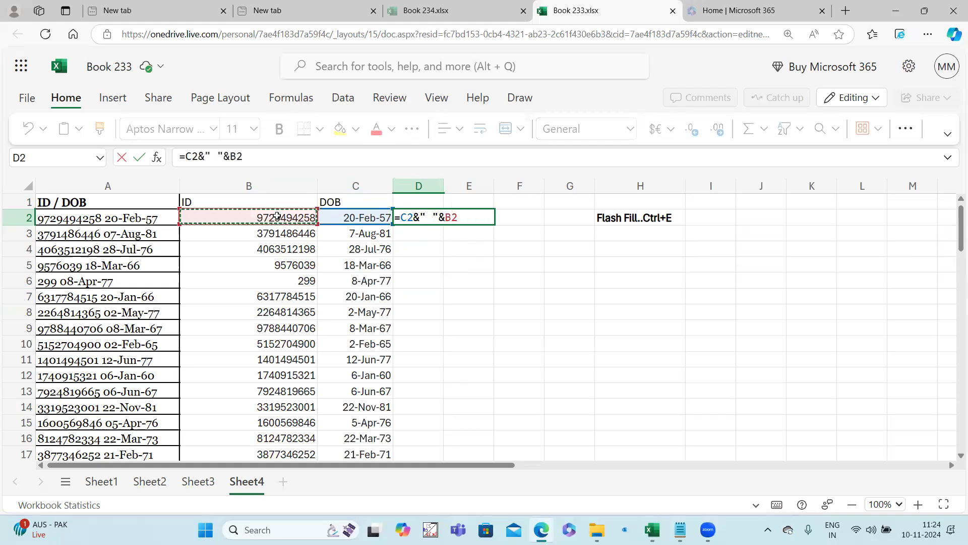
{"action": "key", "text": "Return"}
Step: Fill the D2 joining formula down the data rows and widen column D to fit the results
{"action": "left_click", "coordinate": [440, 220]}
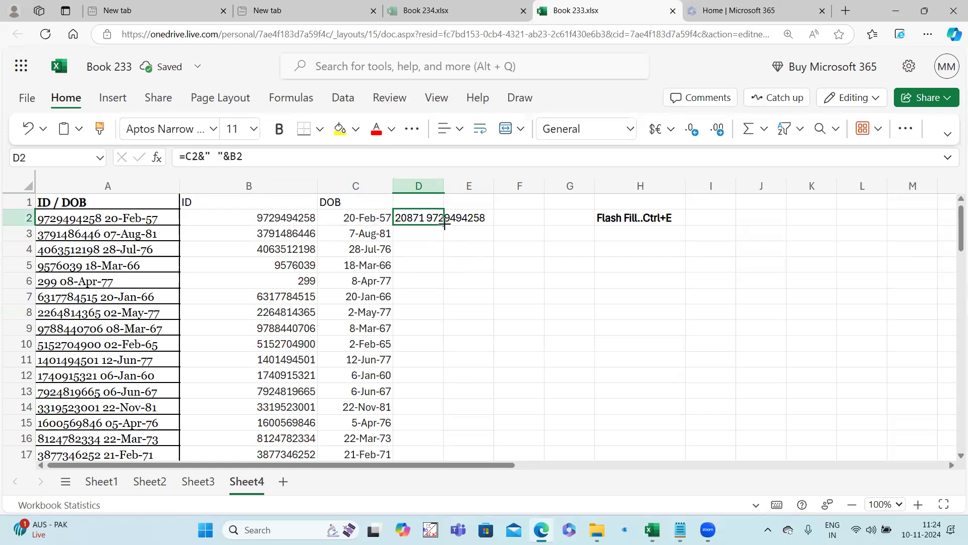
{"action": "double_click", "coordinate": [444, 225]}
{"action": "left_click_drag", "start_coordinate": [444, 186], "coordinate": [488, 202]}
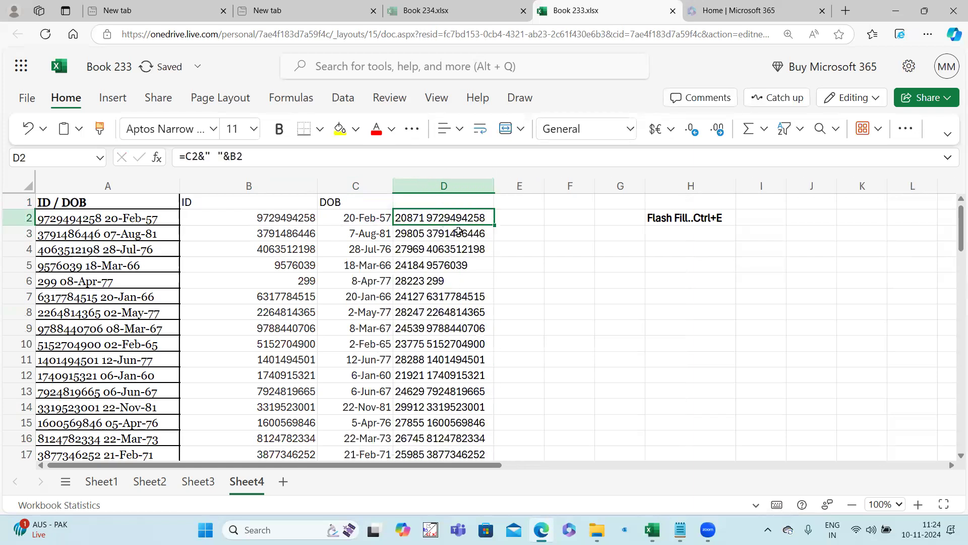
Step: Change the D2 formula to =TEXT(C2,"dd-mmm-yy")&" "&B2 so the joined date is formatted as text
{"action": "left_click", "coordinate": [189, 159]}
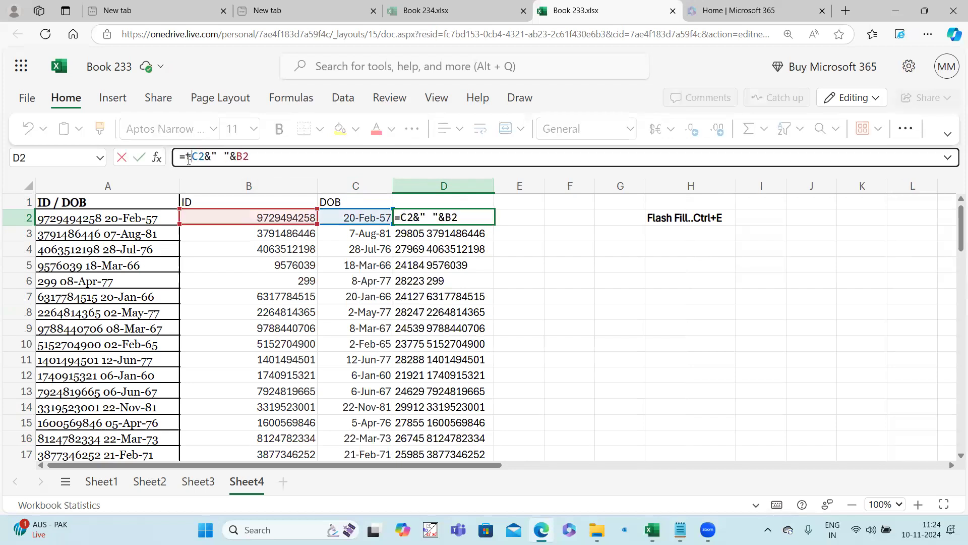
{"action": "type", "text": "text("}
{"action": "left_click_drag", "start_coordinate": [217, 157], "coordinate": [231, 156]}
{"action": "type", "text": ",\"dd"}
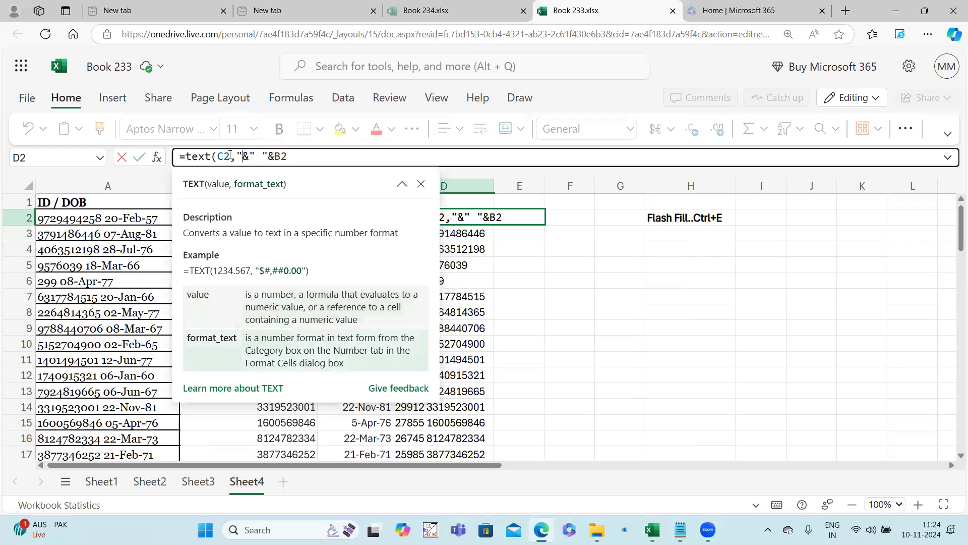
{"action": "type", "text": "-mmm-"}
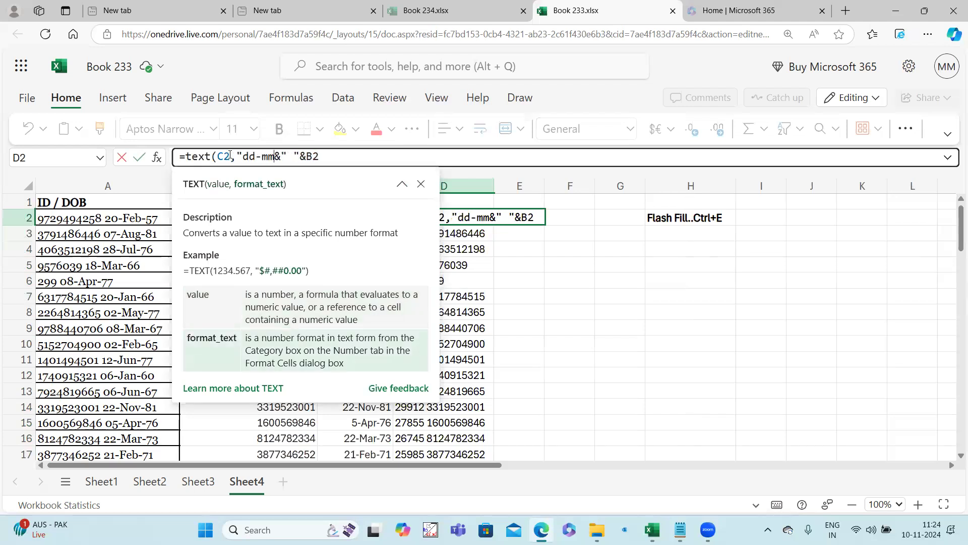
{"action": "type", "text": "yyt"}
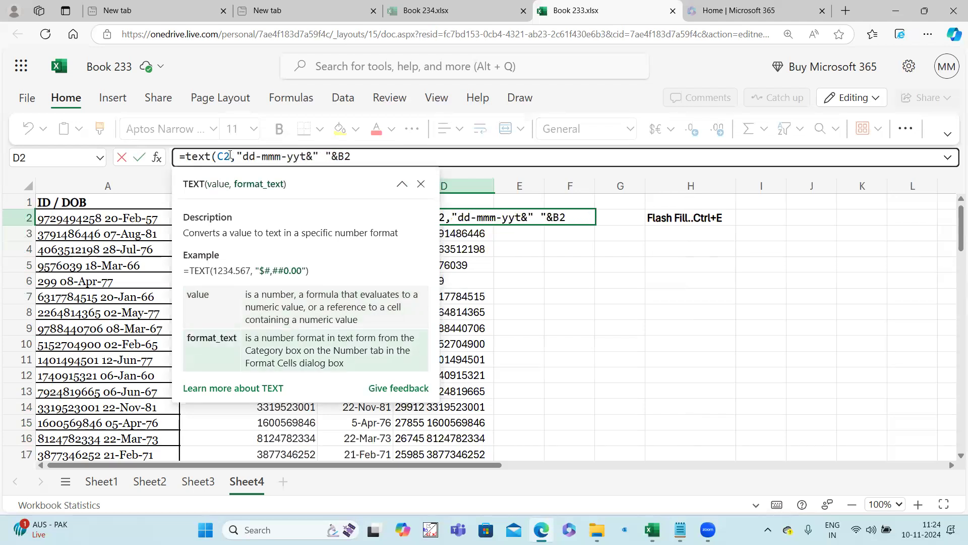
{"action": "key", "text": "BackSpace"}
{"action": "type", "text": "\")"}
{"action": "key", "text": "Return"}
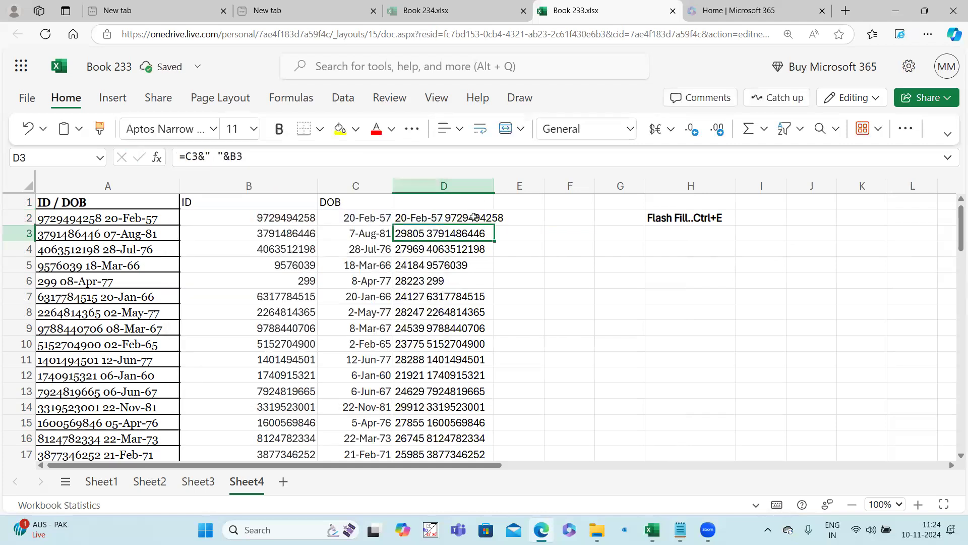
Step: Fill the TEXT formula from D2 down the data rows and widen column D slightly more
{"action": "left_click", "coordinate": [489, 222]}
{"action": "double_click", "coordinate": [495, 226]}
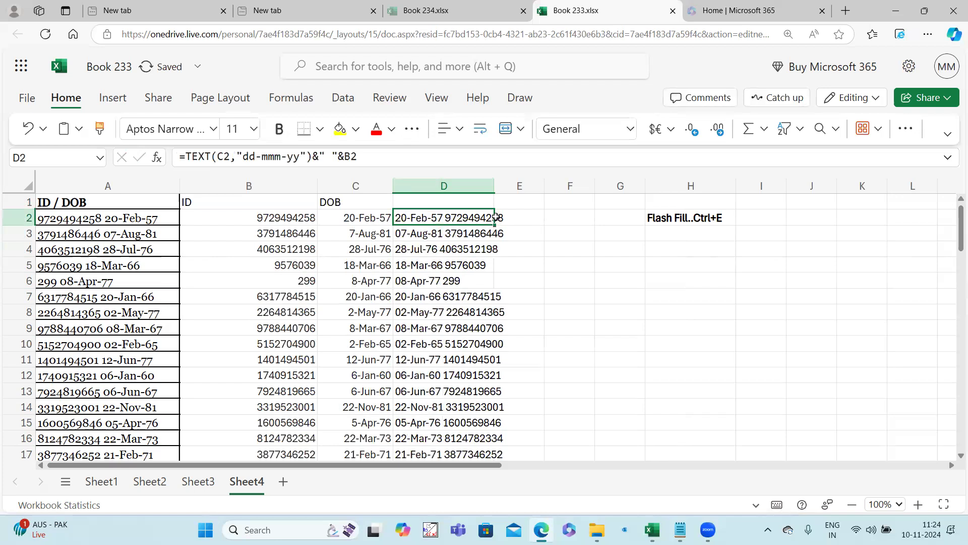
{"action": "left_click_drag", "start_coordinate": [495, 185], "coordinate": [519, 187]}
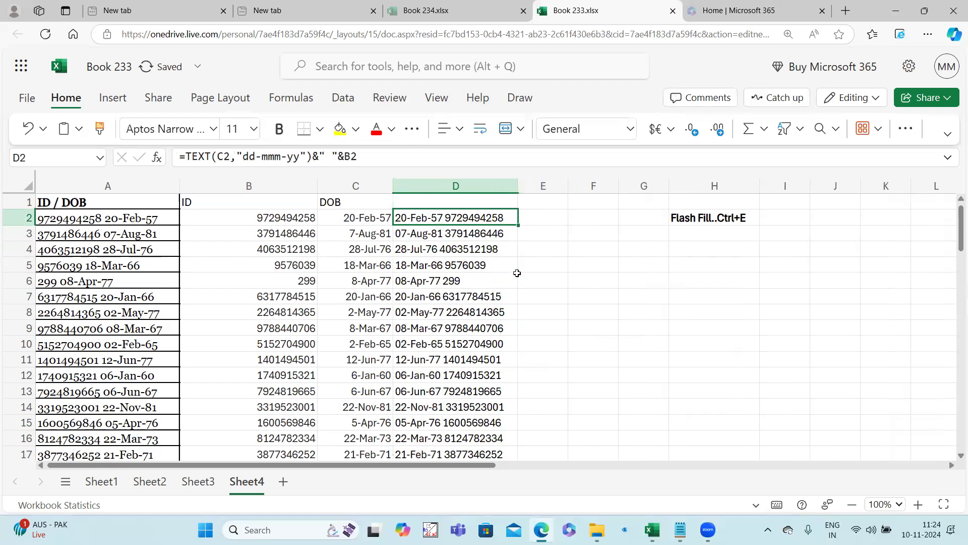
Step: Clear all contents of columns B through D
{"action": "left_click_drag", "start_coordinate": [249, 185], "coordinate": [456, 186]}
{"action": "left_click_drag", "start_coordinate": [449, 228], "coordinate": [443, 305]}
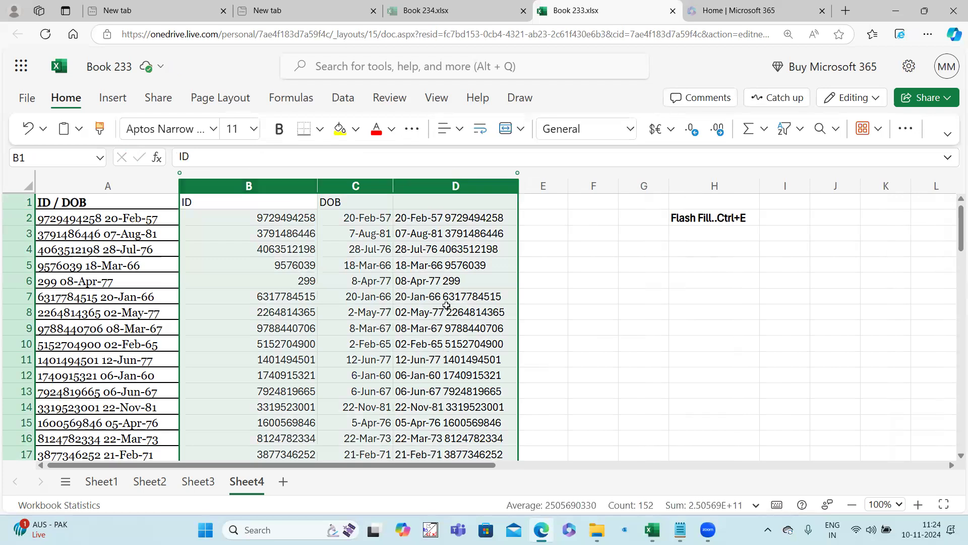
{"action": "key", "text": "Delete"}
{"action": "left_click", "coordinate": [257, 254]}
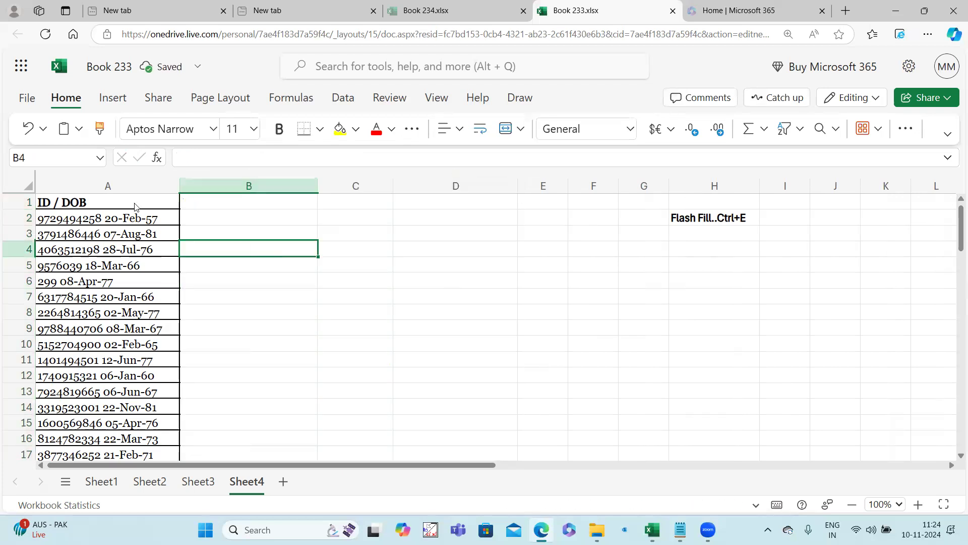
Step: Enter the headers Last Name in B1 and First Name in C1, and select B2
{"action": "left_click", "coordinate": [218, 204]}
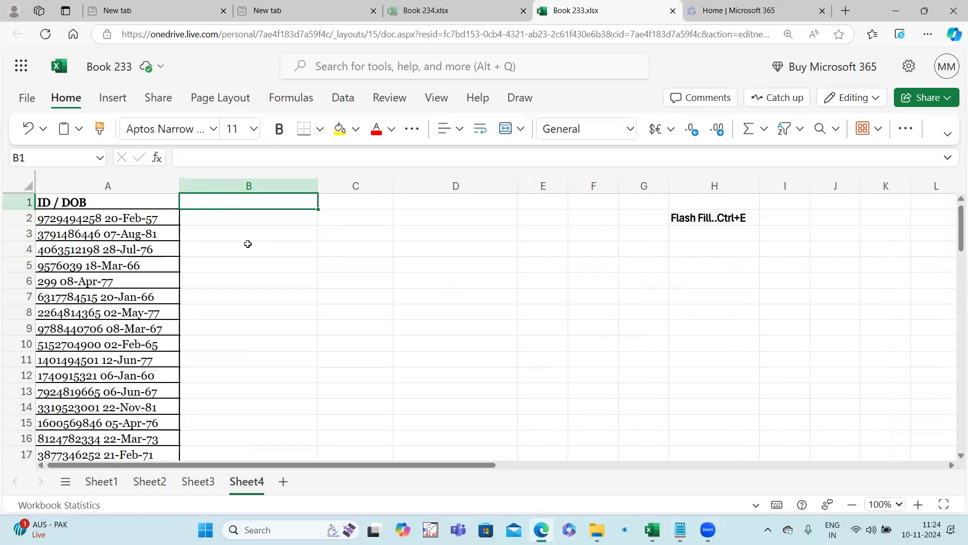
{"action": "type", "text": "Last Ma"}
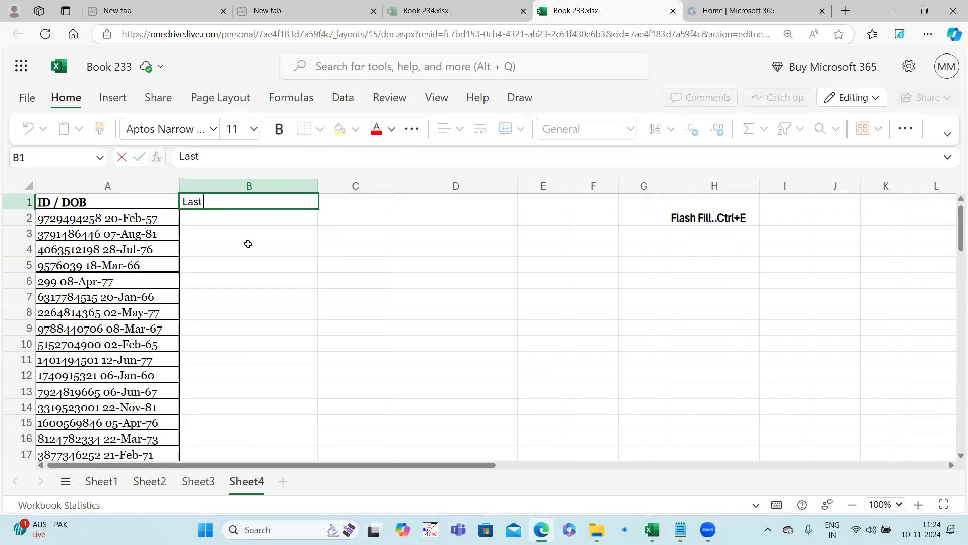
{"action": "key", "text": "BackSpace"}
{"action": "key", "text": "BackSpace"}
{"action": "type", "text": "Name"}
{"action": "left_click", "coordinate": [350, 199]}
{"action": "type", "text": "F"}
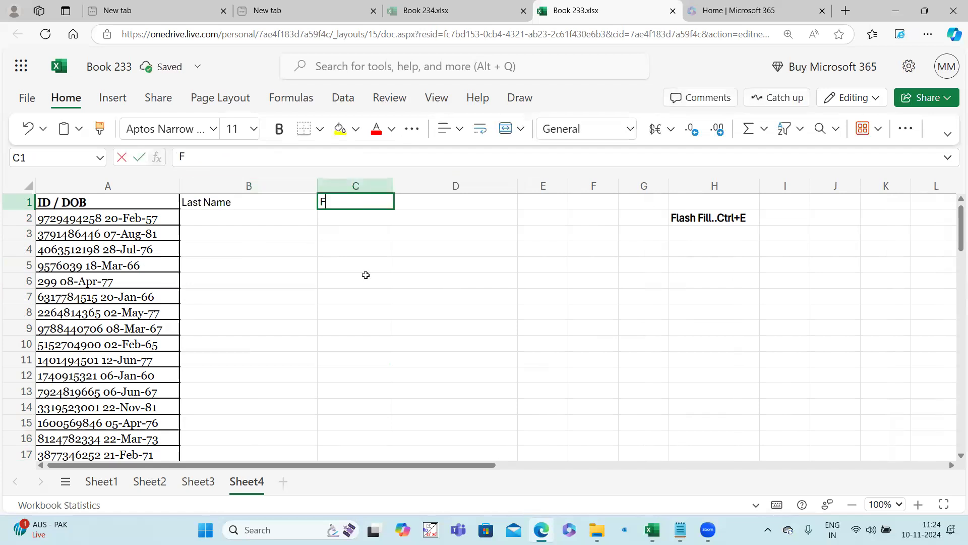
{"action": "type", "text": "irst Name"}
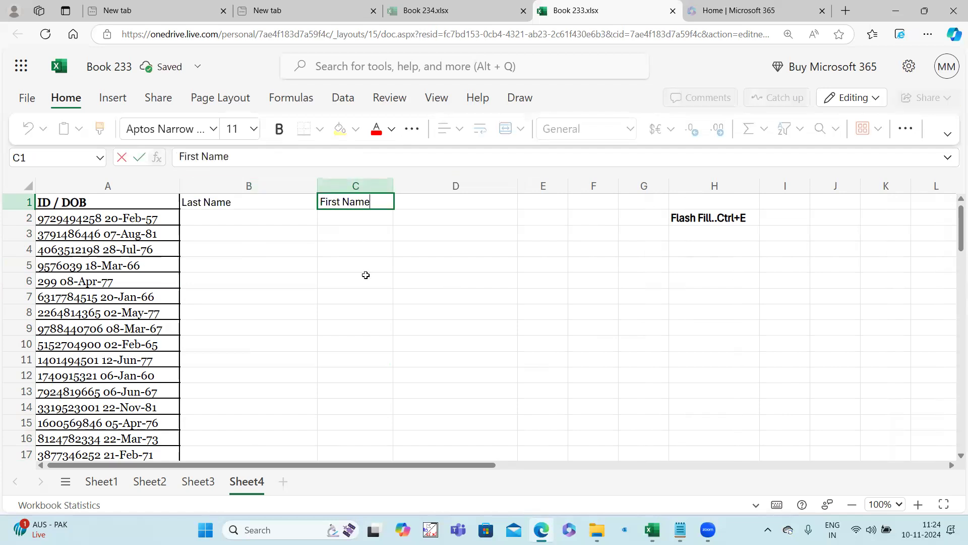
{"action": "left_click", "coordinate": [366, 277]}
{"action": "left_click", "coordinate": [266, 218]}
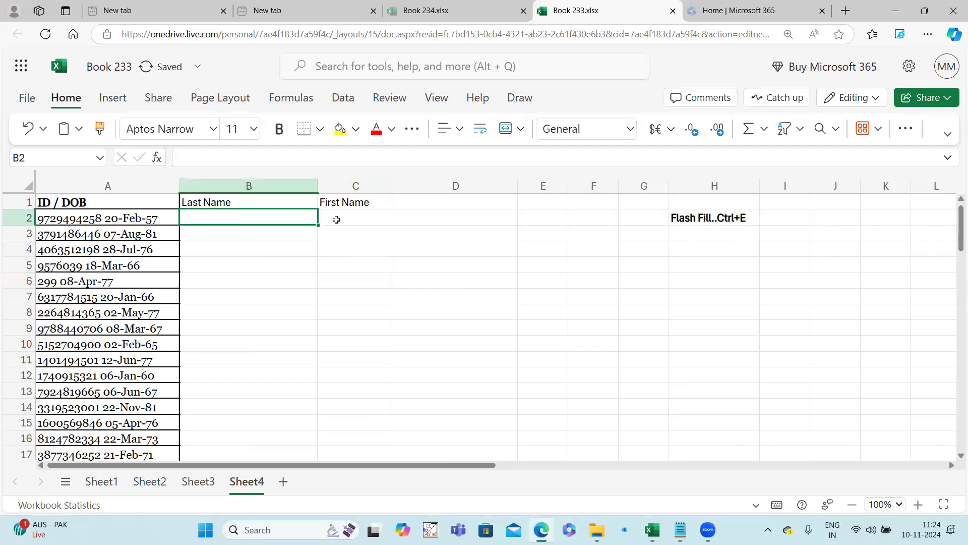
Step: Enter =RIGHT(A2,LEN(A2)-FIND(" ",A2)) in B2 to extract the date, and fill it down the data rows
{"action": "left_click", "coordinate": [324, 217]}
{"action": "left_click", "coordinate": [308, 217]}
{"action": "type", "text": "=ri"}
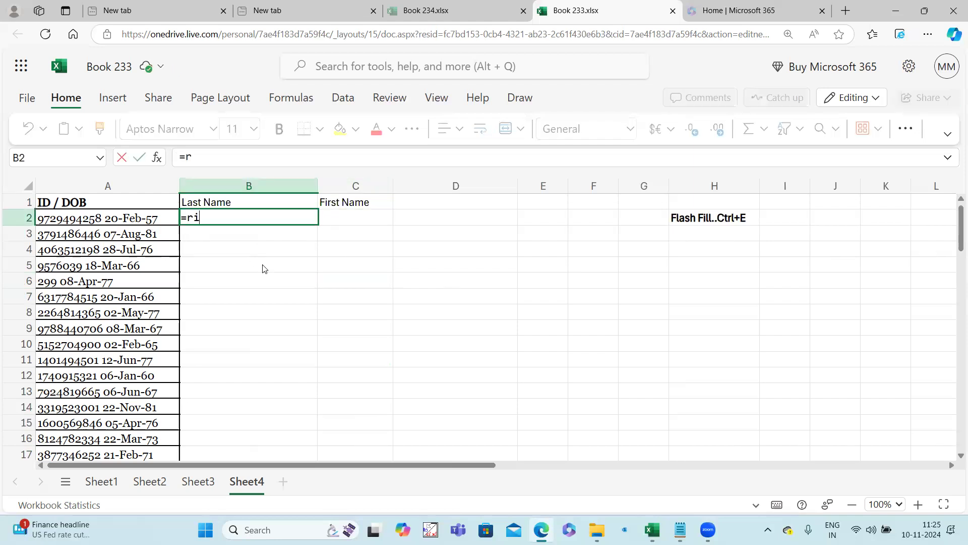
{"action": "type", "text": "ght("}
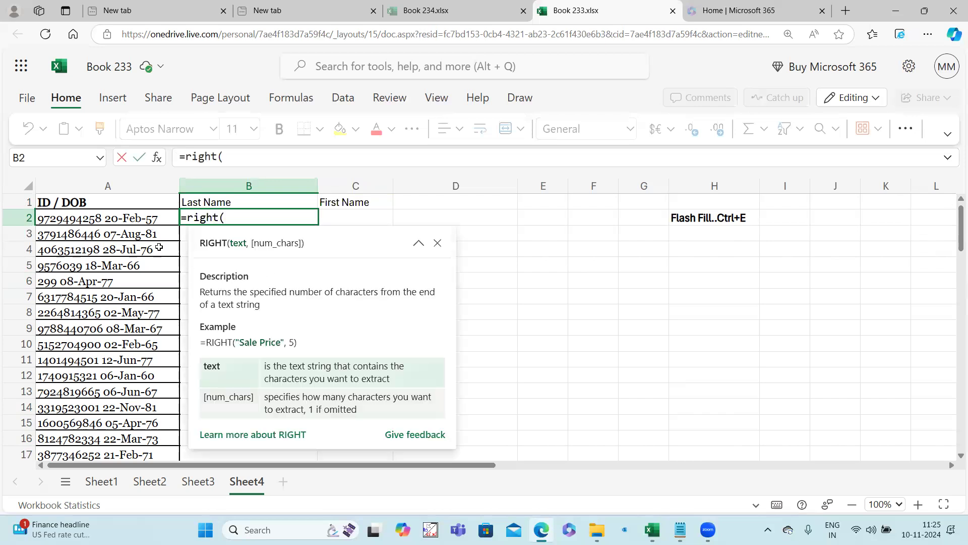
{"action": "left_click", "coordinate": [117, 217]}
{"action": "type", "text": ",l"}
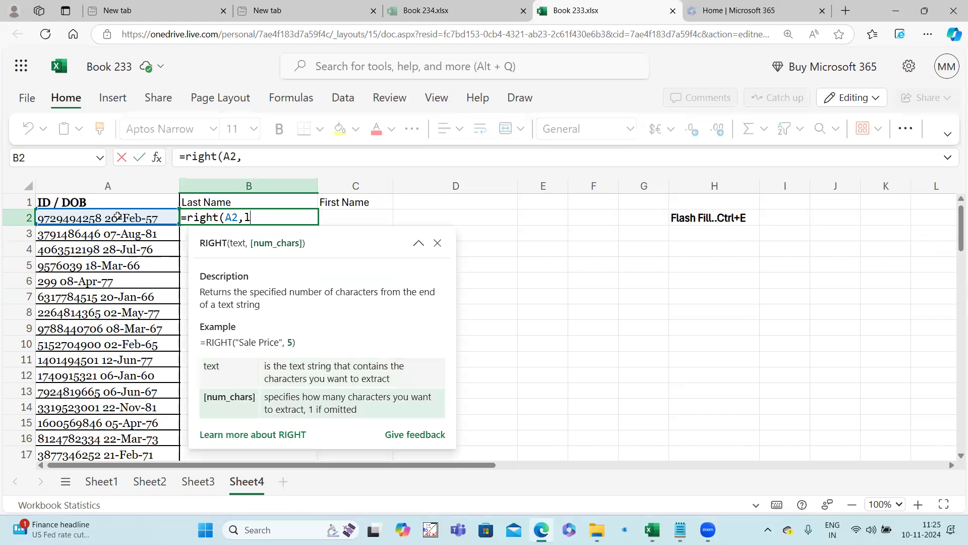
{"action": "type", "text": "en("}
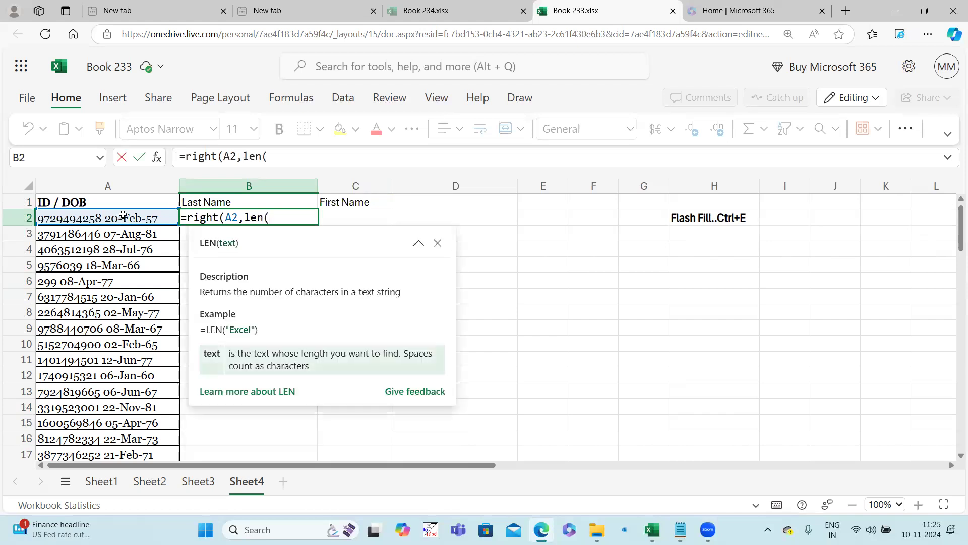
{"action": "left_click", "coordinate": [123, 215]}
{"action": "type", "text": ")-"}
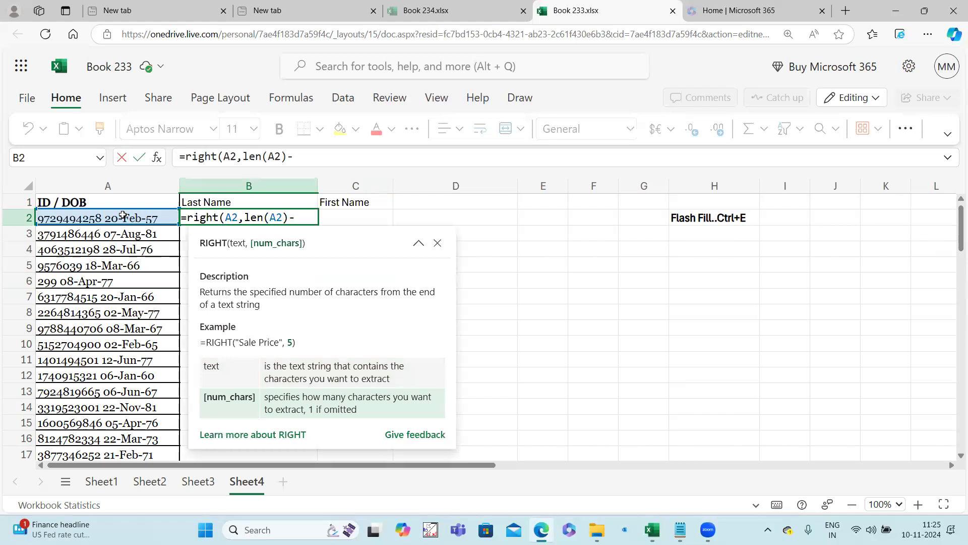
{"action": "type", "text": "find("}
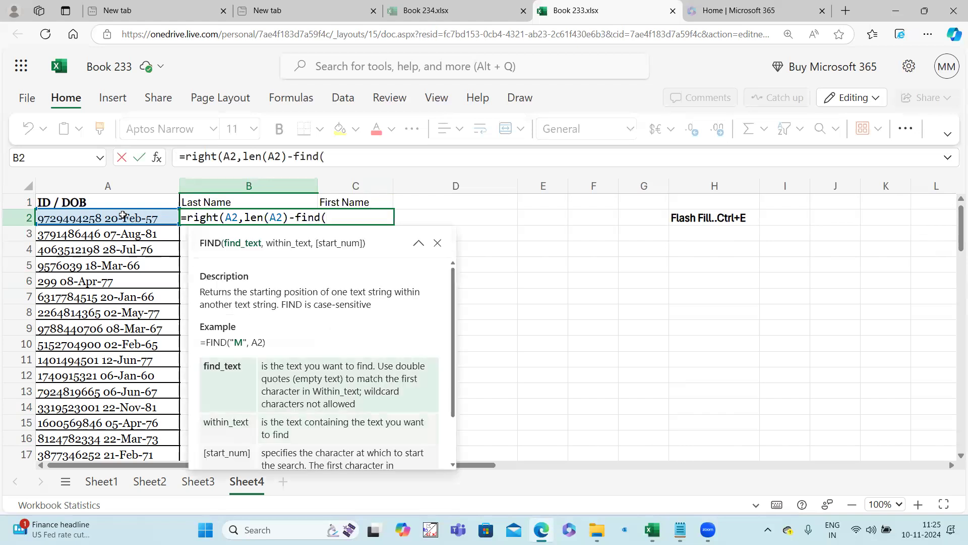
{"action": "type", "text": "\" \","}
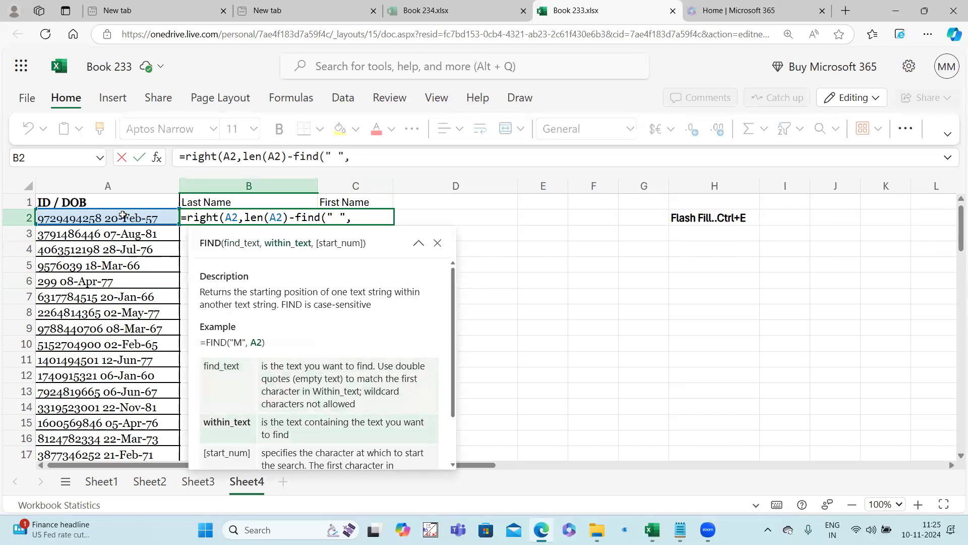
{"action": "left_click", "coordinate": [123, 215]}
{"action": "type", "text": "))"}
{"action": "key", "text": "Return"}
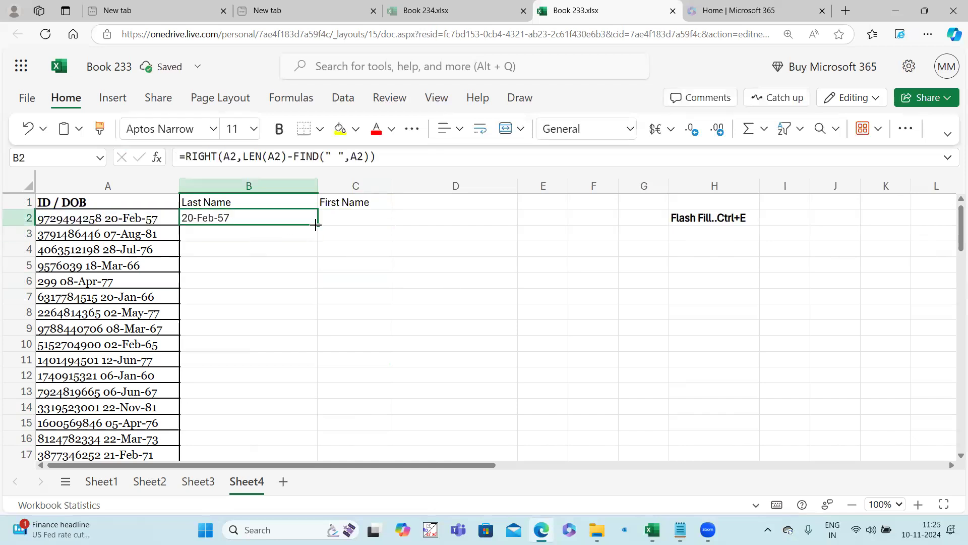
{"action": "double_click", "coordinate": [316, 225]}
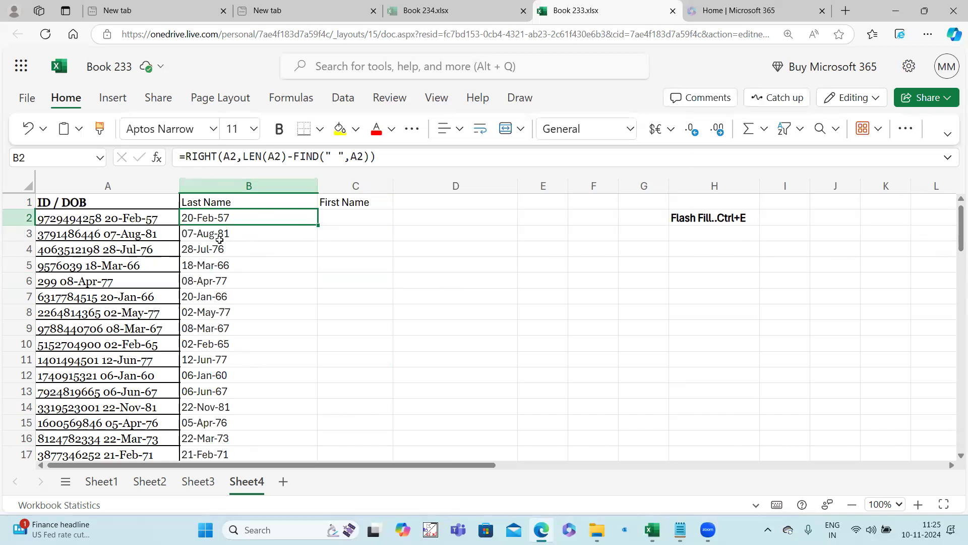
Step: Fill column C's data rows from C2 with =LEFT(A2,FIND(" ",A2)-1) to extract the ID, and narrow column B
{"action": "left_click", "coordinate": [353, 219]}
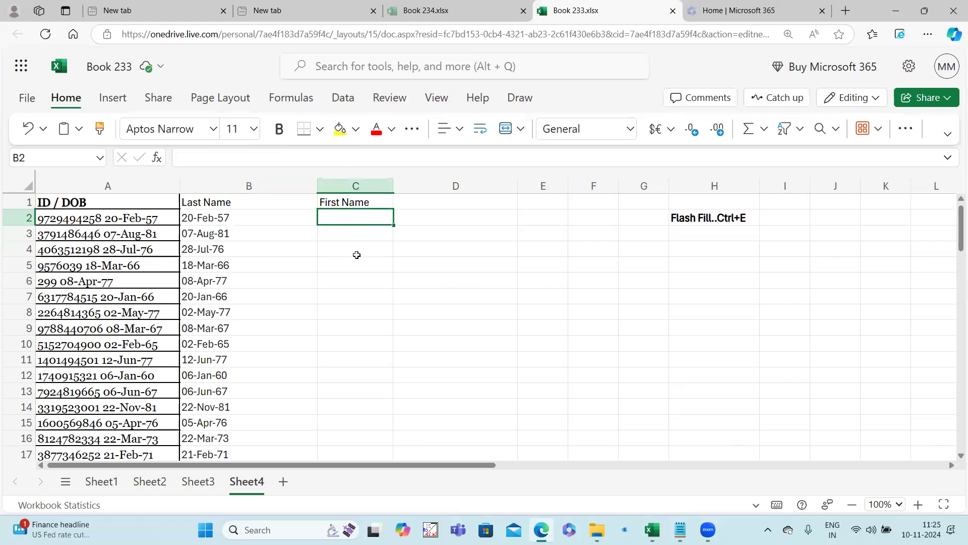
{"action": "type", "text": "=left("}
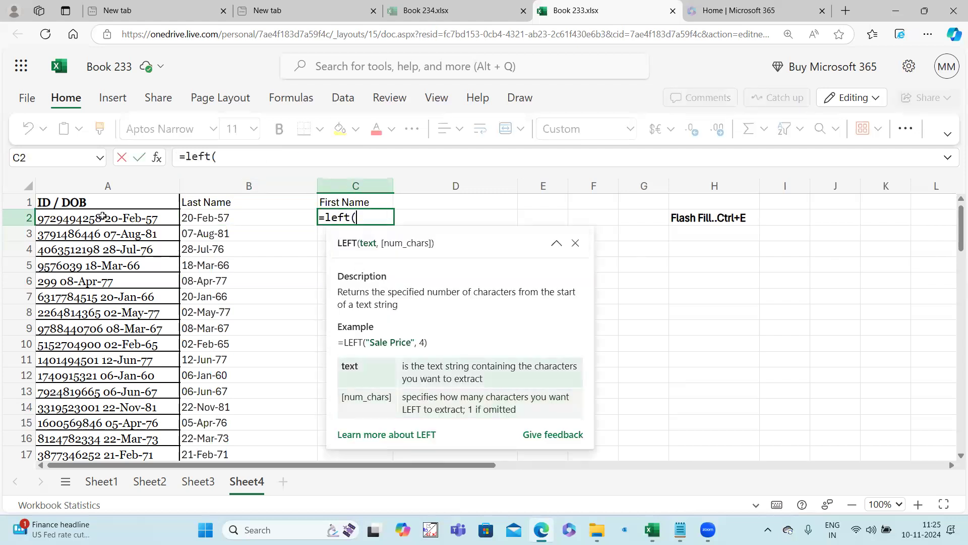
{"action": "left_click", "coordinate": [102, 217]}
{"action": "type", "text": ",find"}
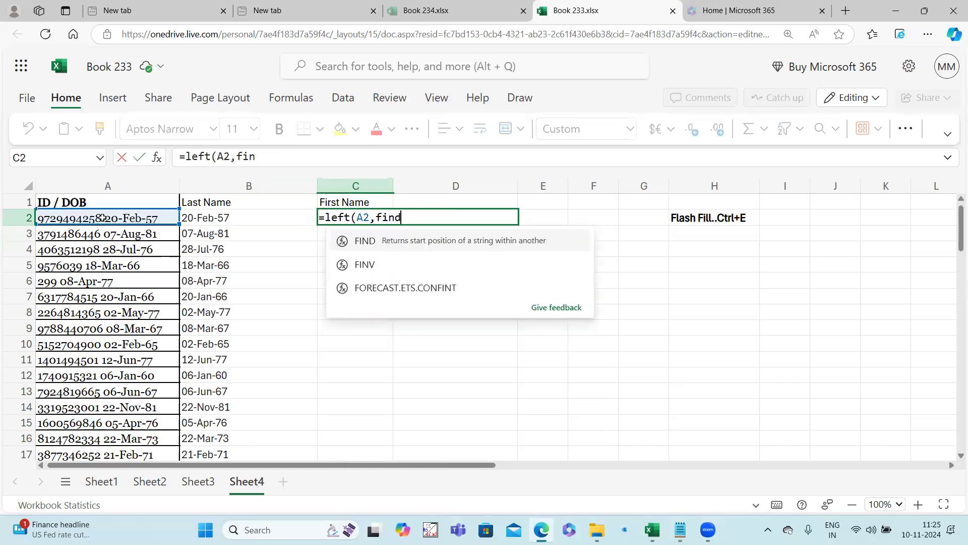
{"action": "type", "text": "(\" \","}
{"action": "left_click", "coordinate": [102, 217]}
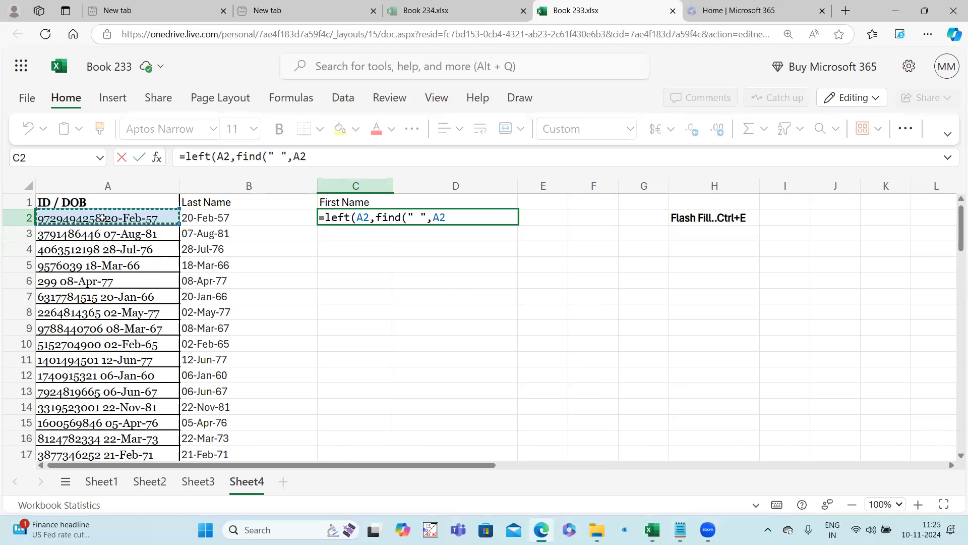
{"action": "type", "text": ")-1)"}
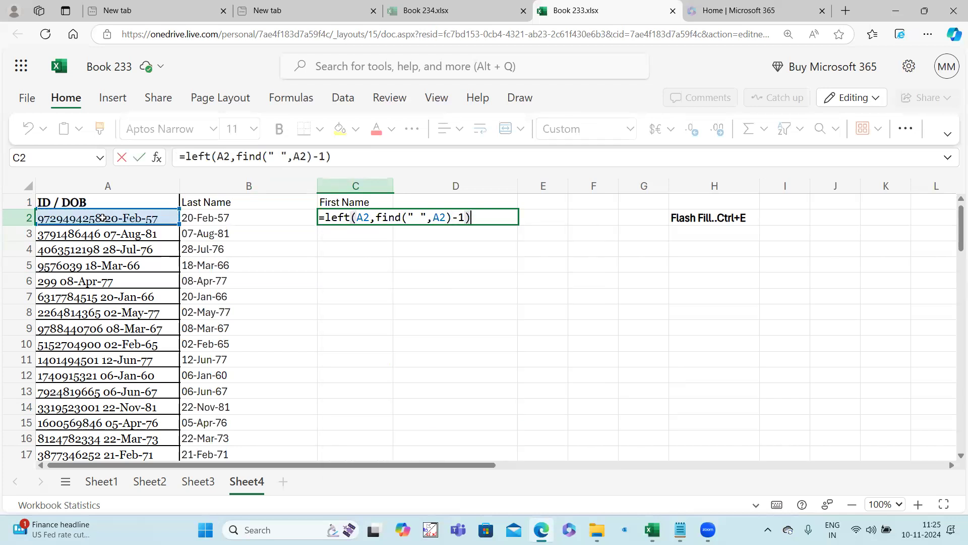
{"action": "key", "text": "Return"}
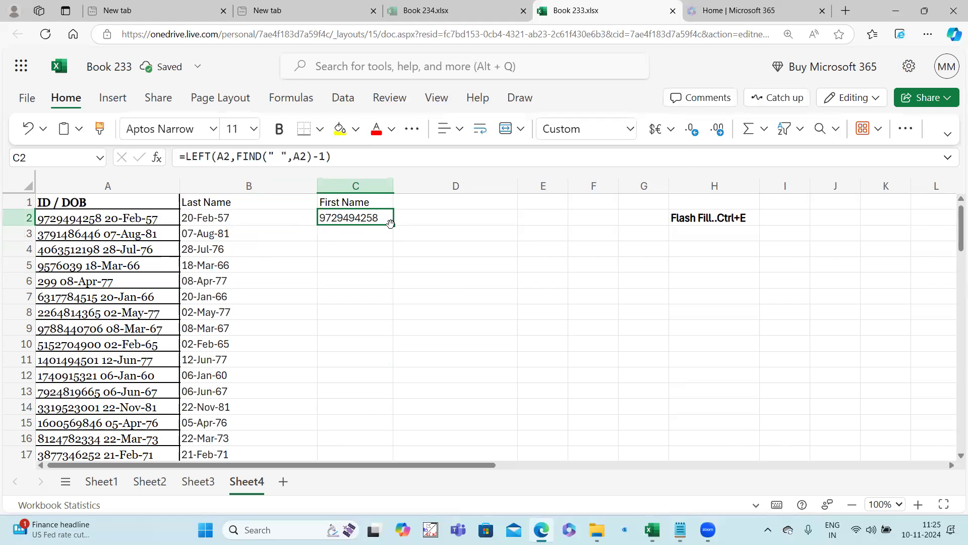
{"action": "double_click", "coordinate": [393, 226]}
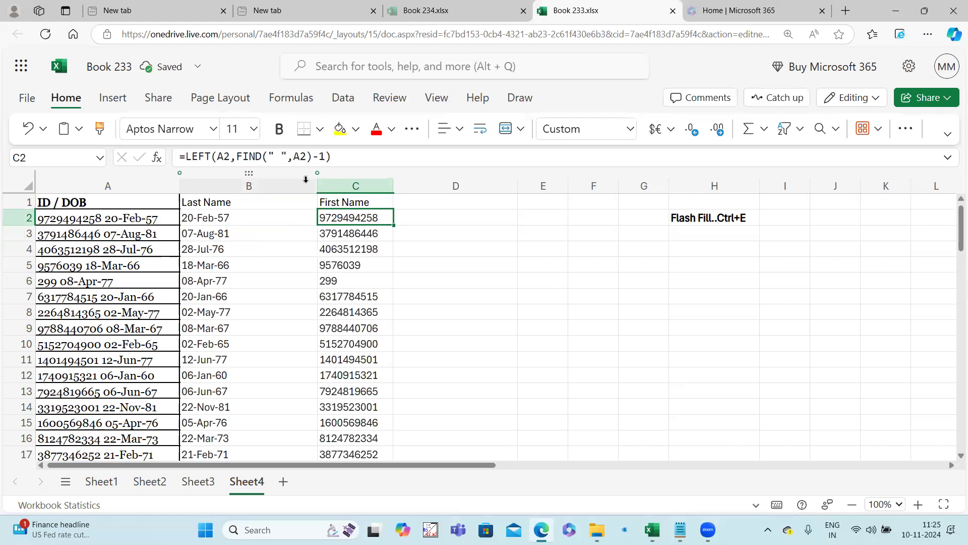
{"action": "left_click_drag", "start_coordinate": [318, 185], "coordinate": [268, 224]}
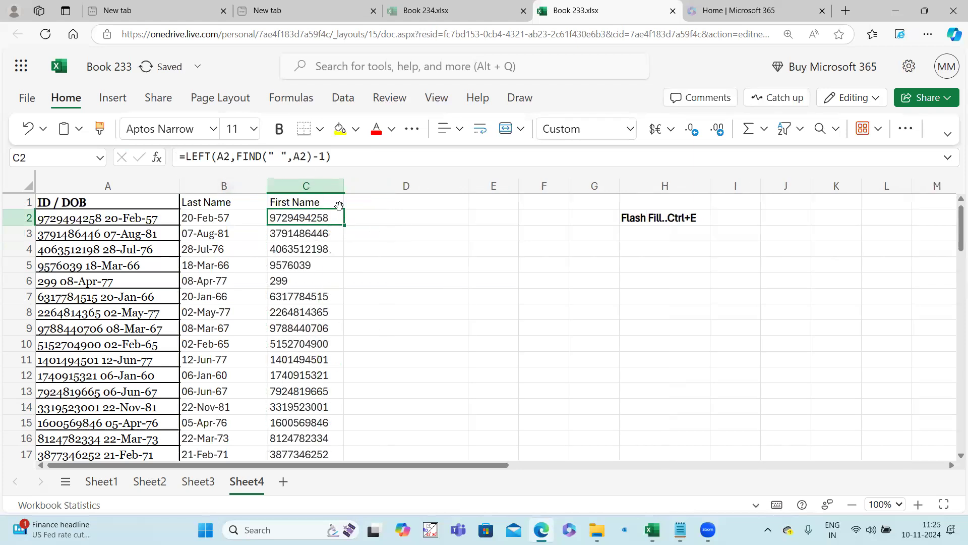
Step: Join date and ID in D2 with =B2&" "&C2 and fill the formula down the data rows
{"action": "left_click", "coordinate": [378, 221]}
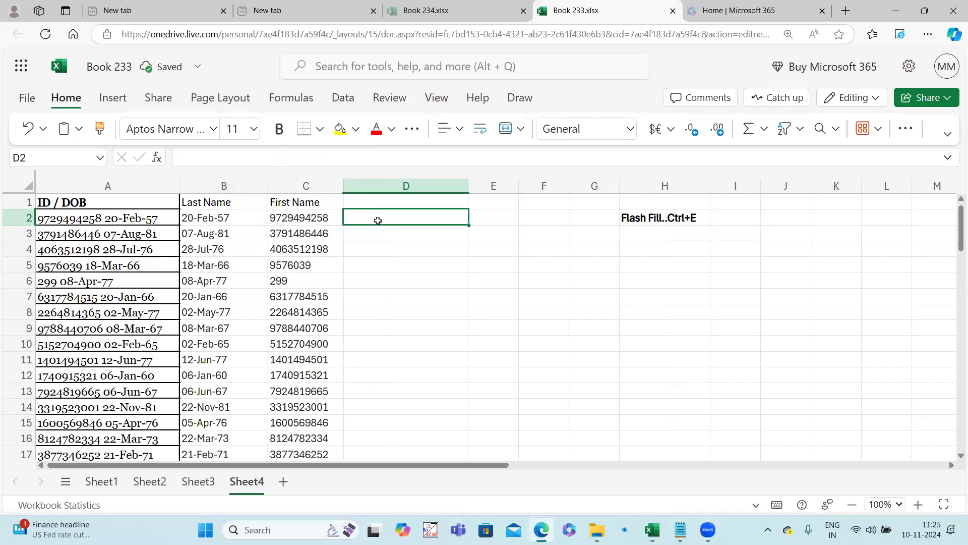
{"action": "type", "text": "="}
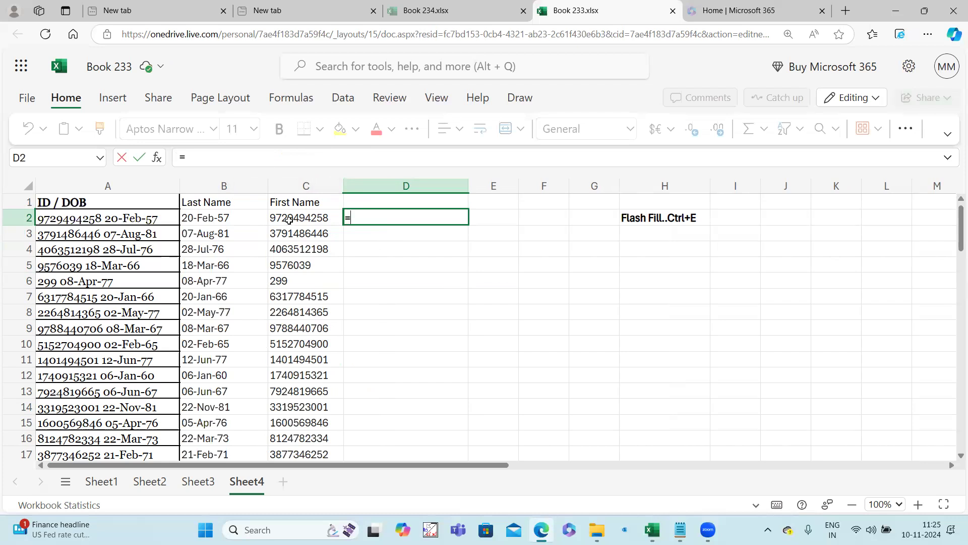
{"action": "left_click", "coordinate": [231, 217]}
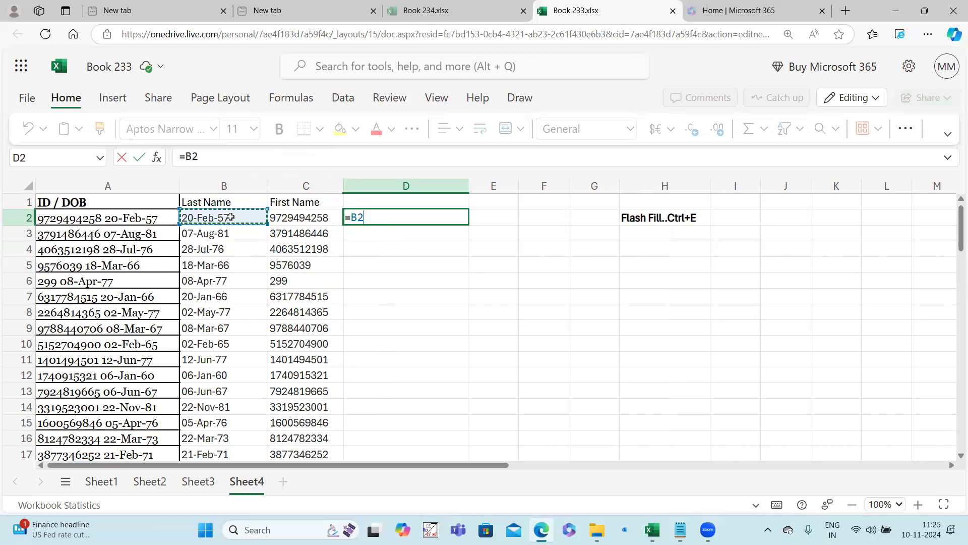
{"action": "type", "text": "&\"  \"&"}
{"action": "left_click", "coordinate": [326, 219]}
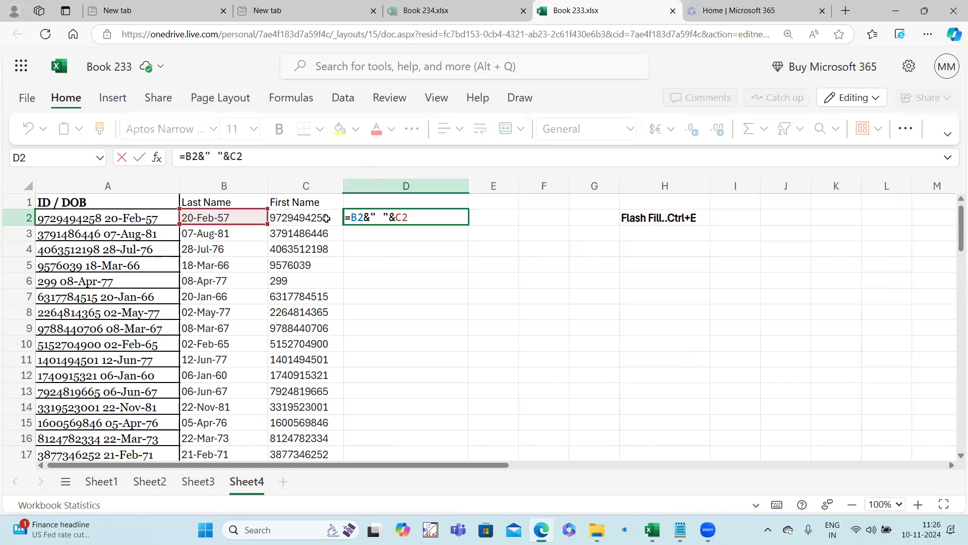
{"action": "key", "text": "Return"}
{"action": "left_click", "coordinate": [439, 221]}
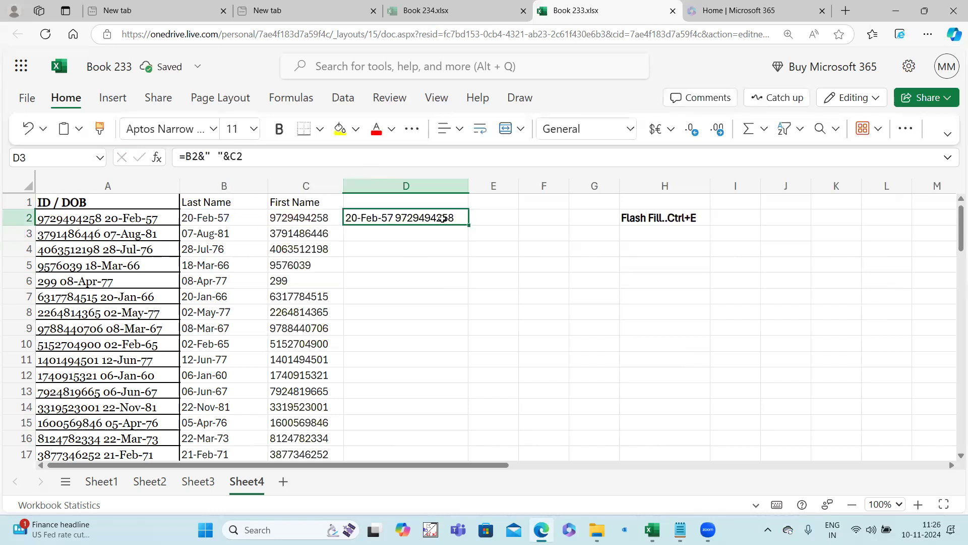
{"action": "double_click", "coordinate": [469, 225]}
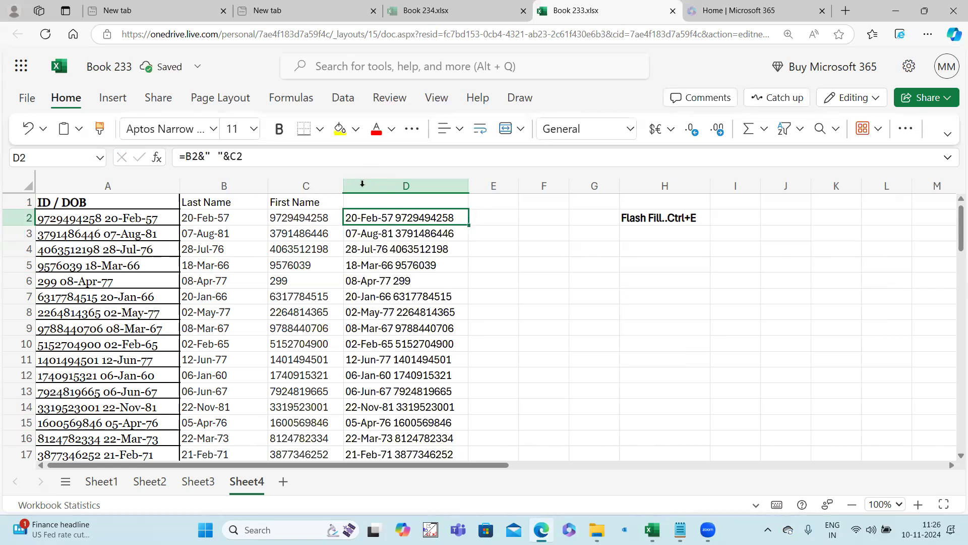
Step: Examine the joined values down column D and the extraction formulas in B2 and C2
{"action": "key", "text": "Down"}
{"action": "key", "text": "Down"}
{"action": "key", "text": "Down"}
{"action": "key", "text": "Down"}
{"action": "key", "text": "Down"}
{"action": "key", "text": "Down"}
{"action": "key", "text": "Down"}
{"action": "key", "text": "Down"}
{"action": "key", "text": "Down"}
{"action": "key", "text": "Down"}
{"action": "key", "text": "Down"}
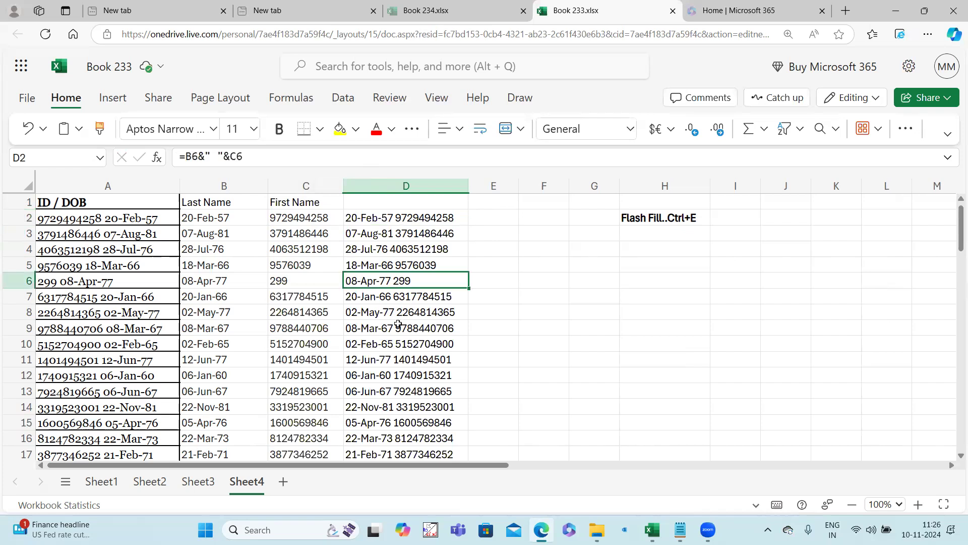
{"action": "scroll", "coordinate": [391, 347], "scroll_direction": "down", "scroll_amount": 5}
{"action": "scroll", "coordinate": [391, 347], "scroll_direction": "up", "scroll_amount": 5}
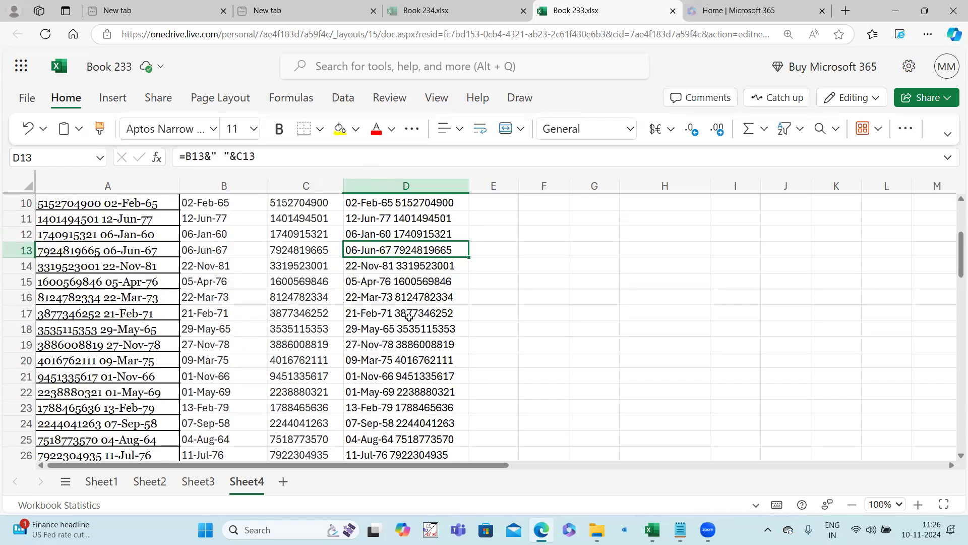
{"action": "left_click", "coordinate": [416, 299]}
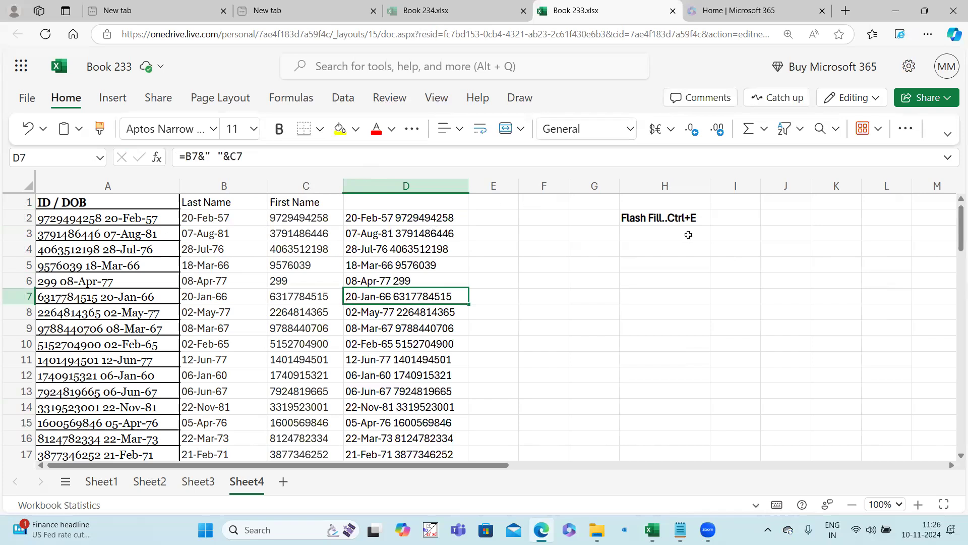
{"action": "left_click", "coordinate": [232, 218]}
{"action": "left_click", "coordinate": [318, 218]}
{"action": "left_click", "coordinate": [229, 220]}
{"action": "left_click", "coordinate": [312, 215]}
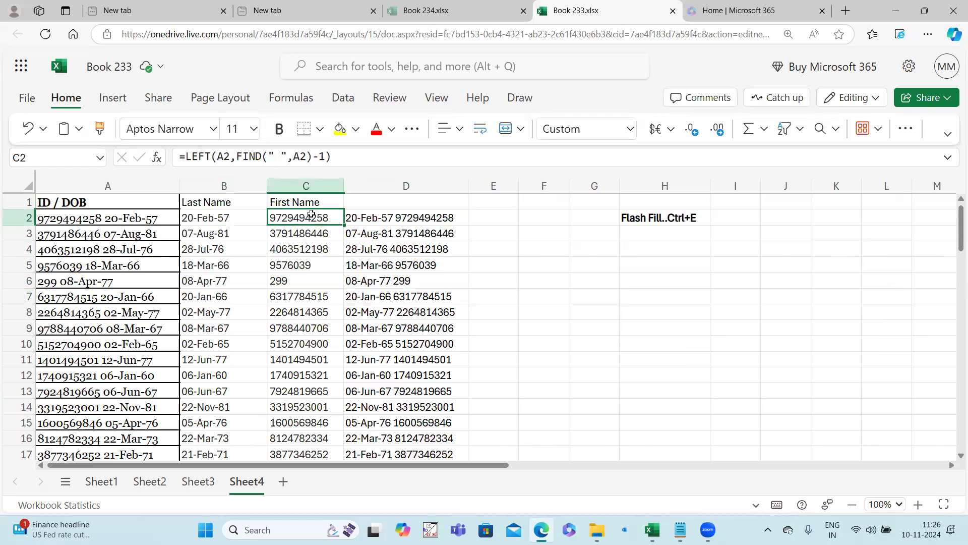